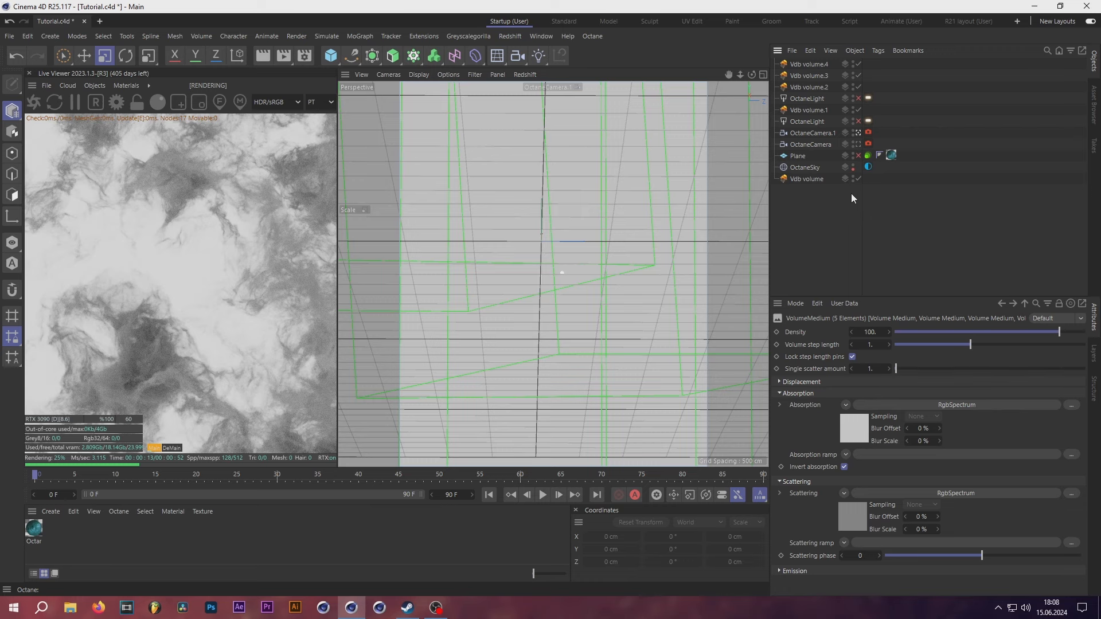
- Browse the Nebula 3 folder from the file selection of the bottom Vdb volume
left_click(807, 179)
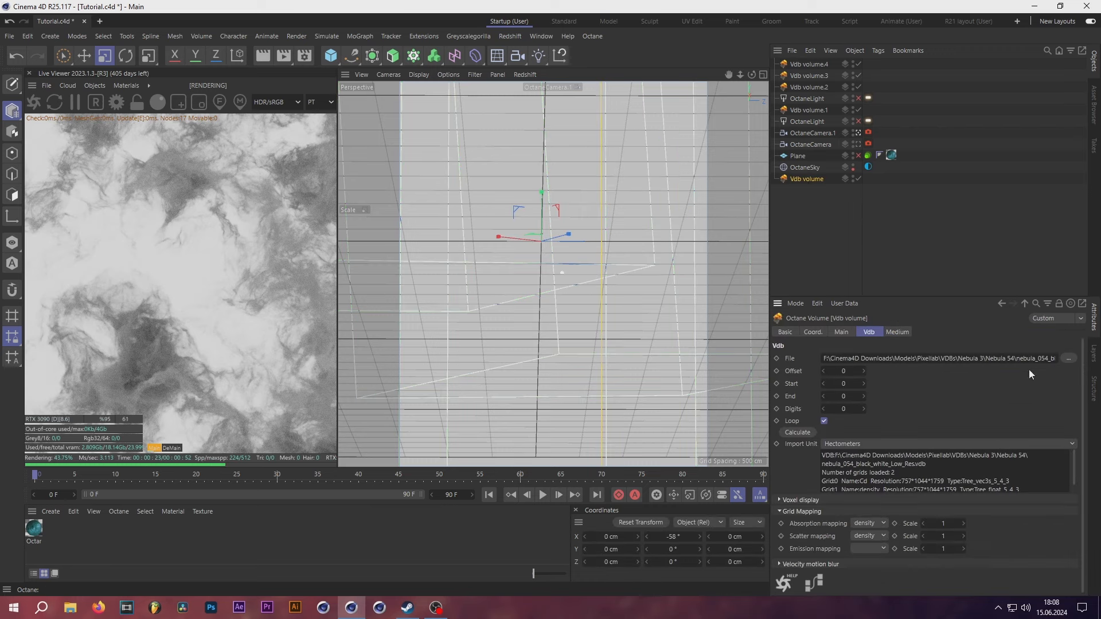
left_click(1069, 358)
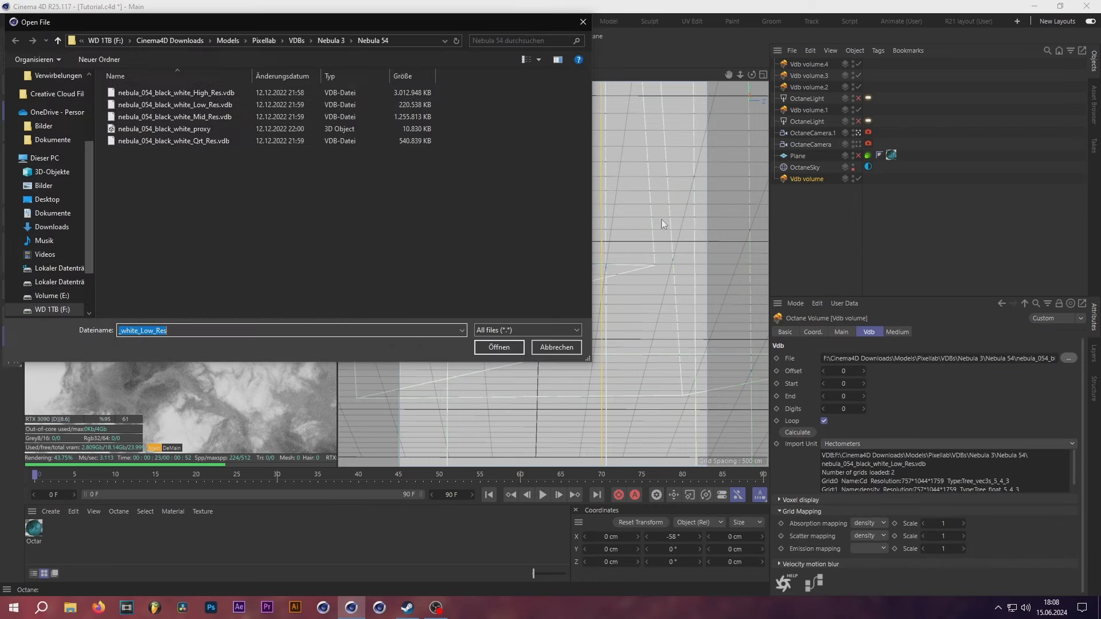
left_click(331, 40)
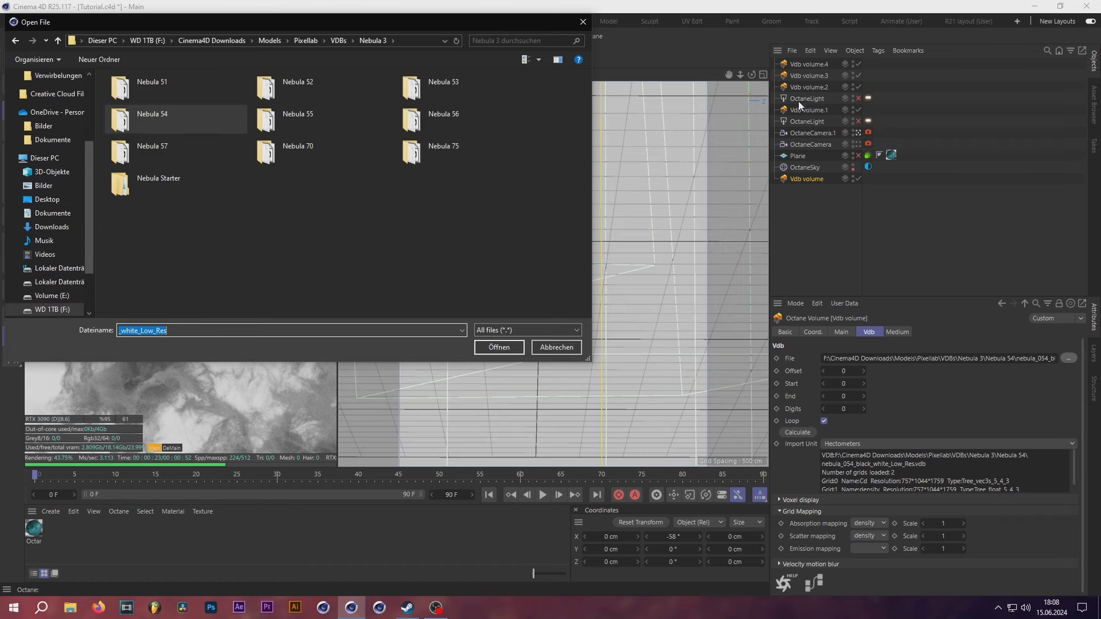
left_click_drag(414, 23, 811, 39)
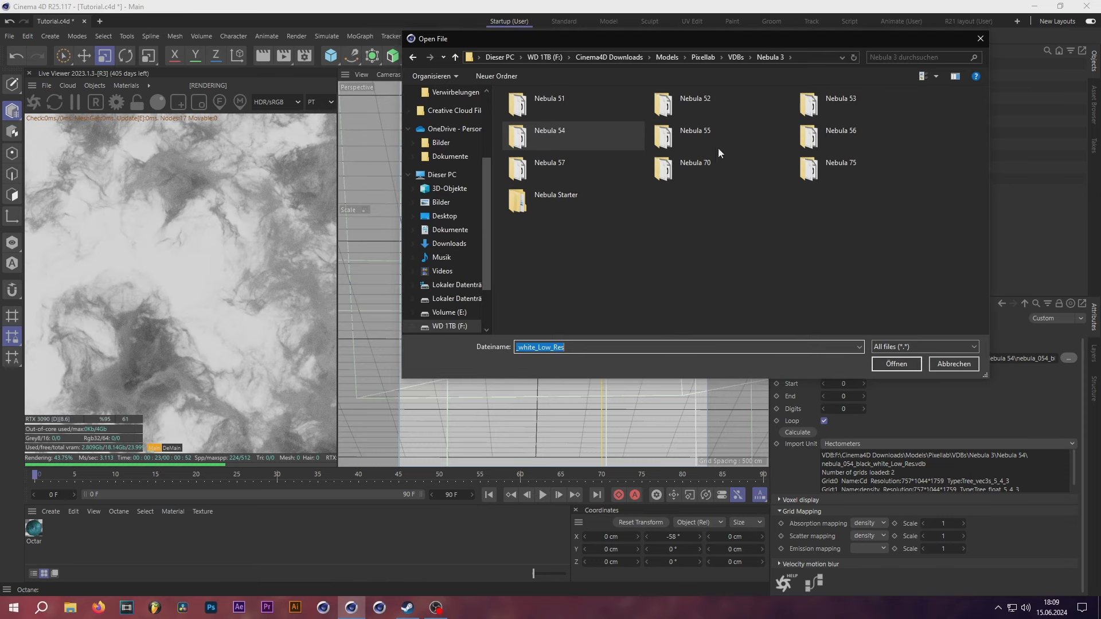
left_click_drag(683, 40, 488, 49)
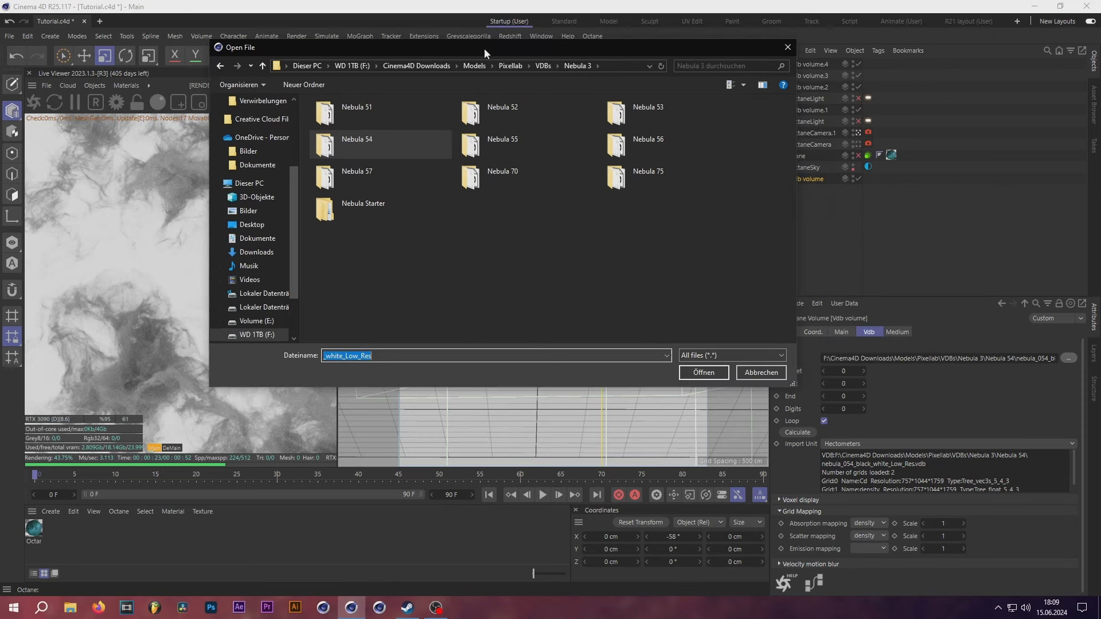
double_click(351, 156)
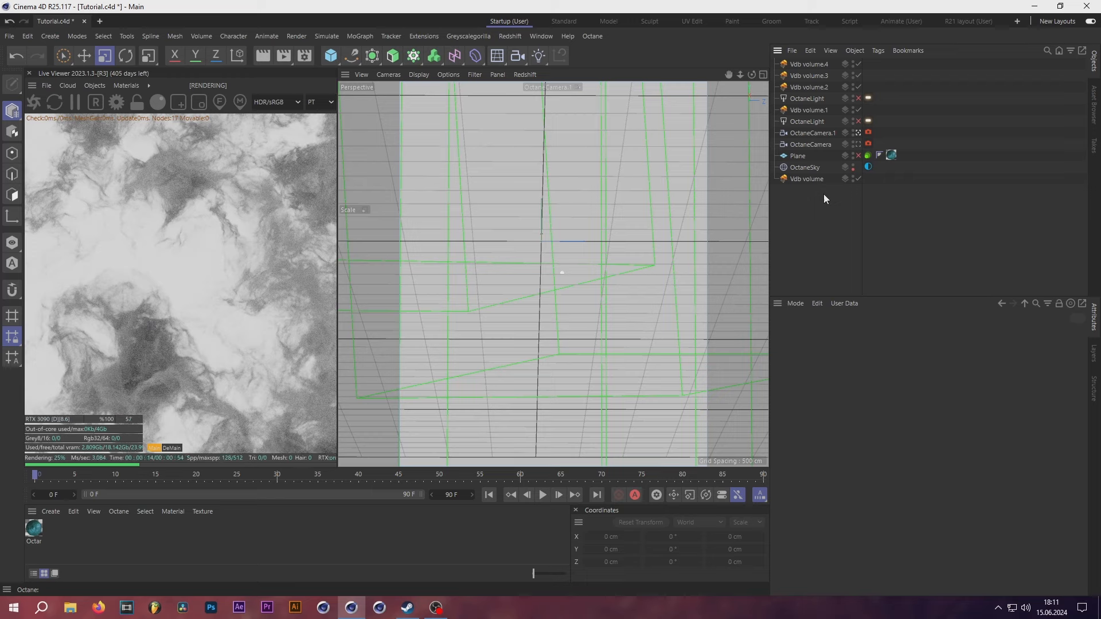
- Hide the OctaneSky from rendering and enable the Plane with the star texture
left_click(853, 170)
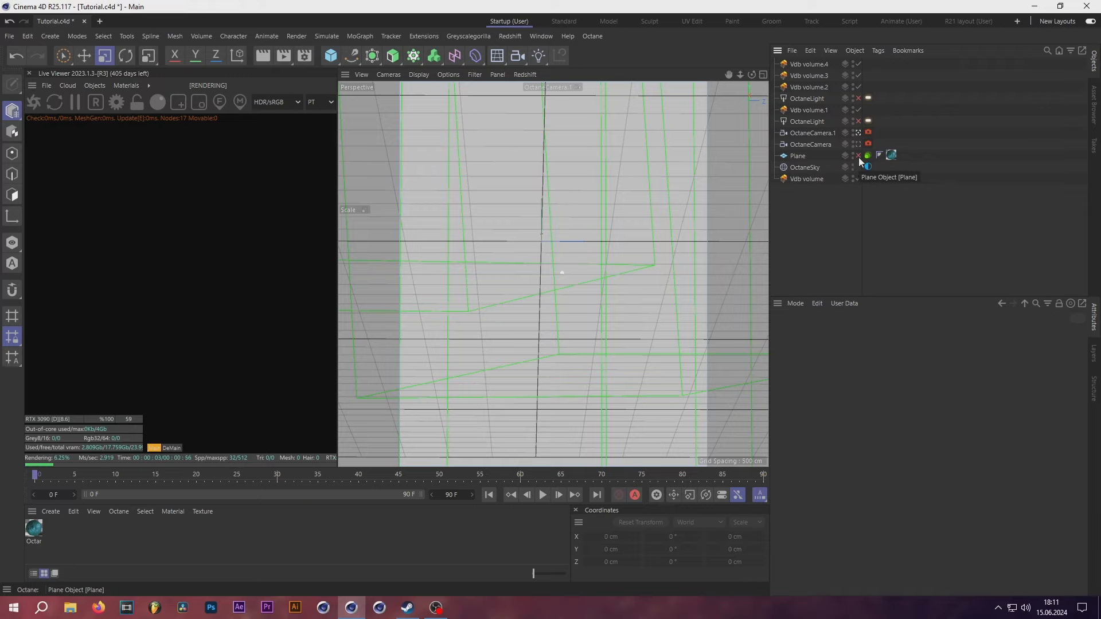
left_click(858, 156)
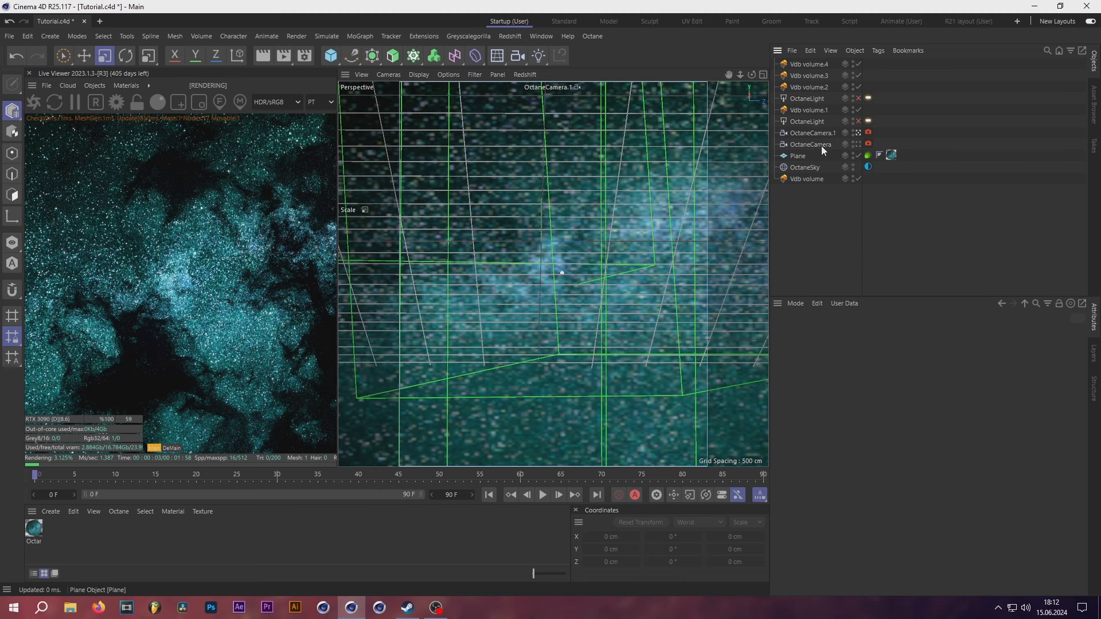
- Turn off camera update checking in the Live Viewer and leave the OctaneCamera.1 view to see the whole scene in the viewport
left_click(148, 85)
mouse_move(163, 116)
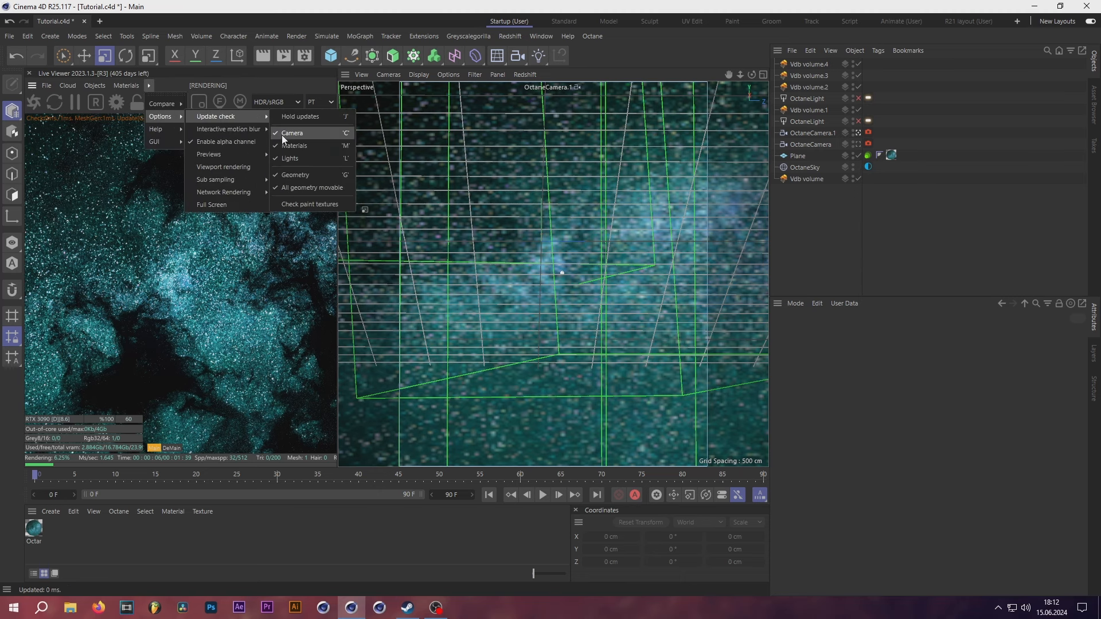
left_click(281, 135)
left_click(857, 132)
scroll(522, 301, "down", 5)
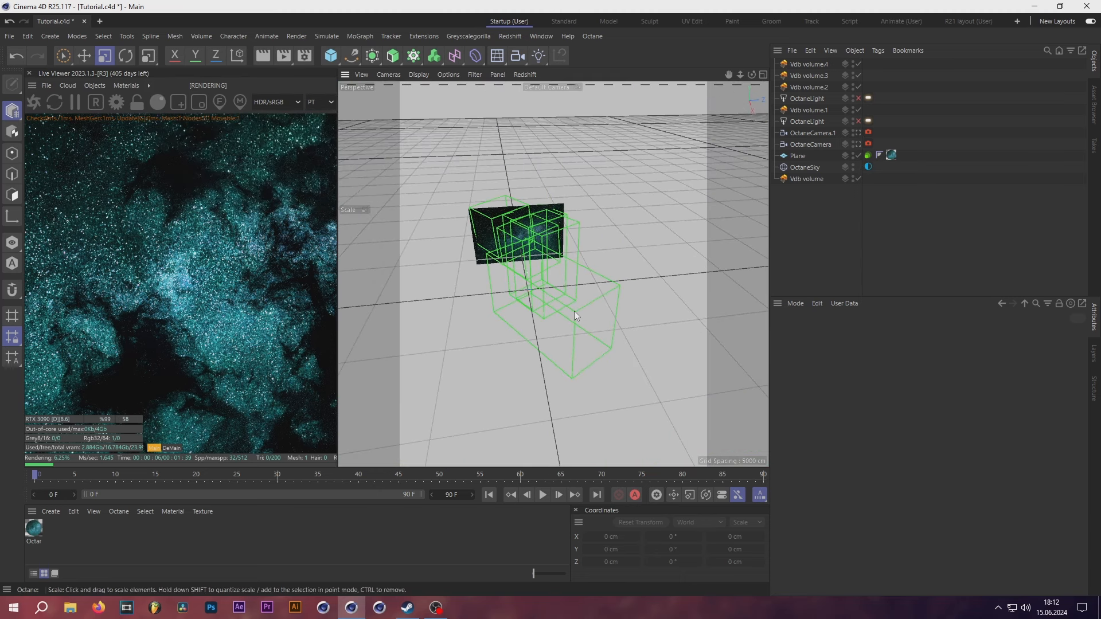
left_click_drag(739, 122, 422, 228, "alt")
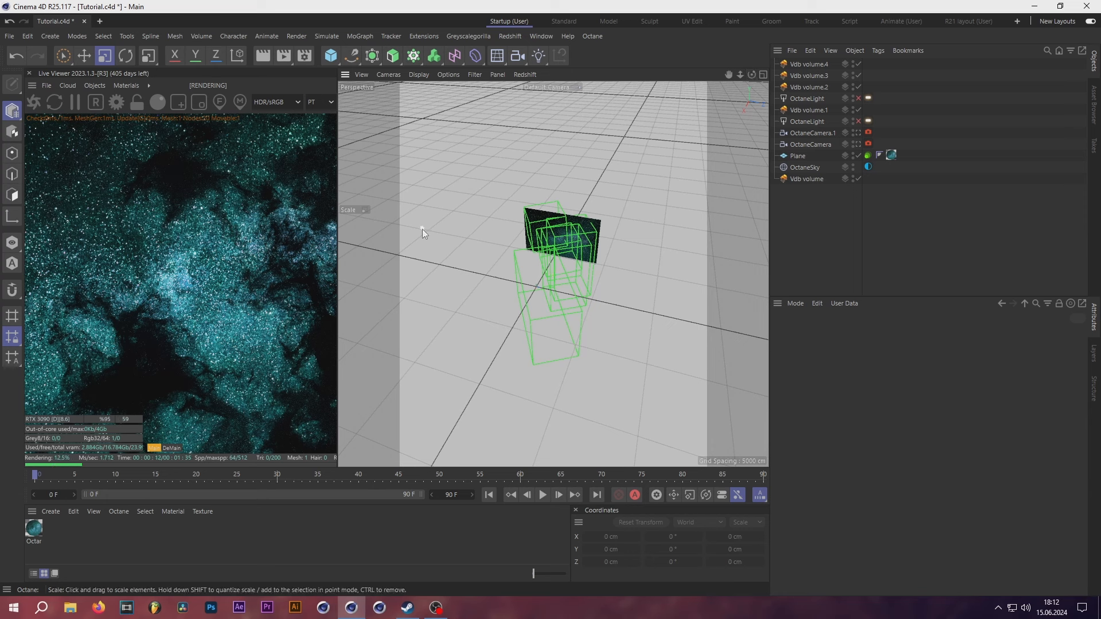
- Enable the OctaneLight directly above OctaneCamera.1 and show its light settings and its placement relative to the volumes
left_click(808, 122)
left_click(868, 121)
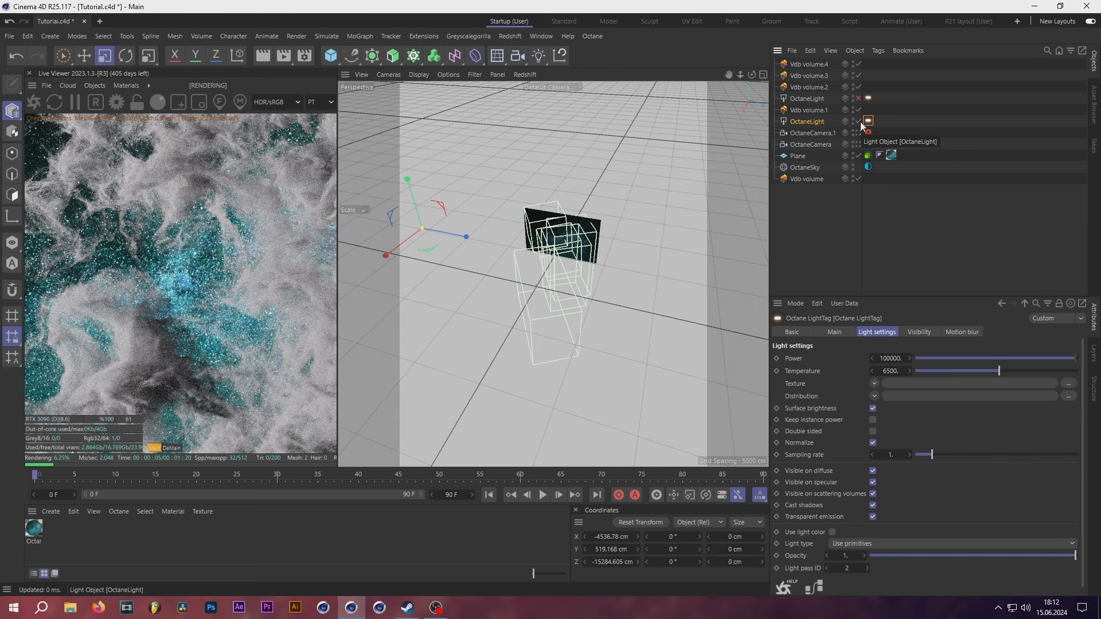
left_click_drag(602, 172, 569, 194, "alt")
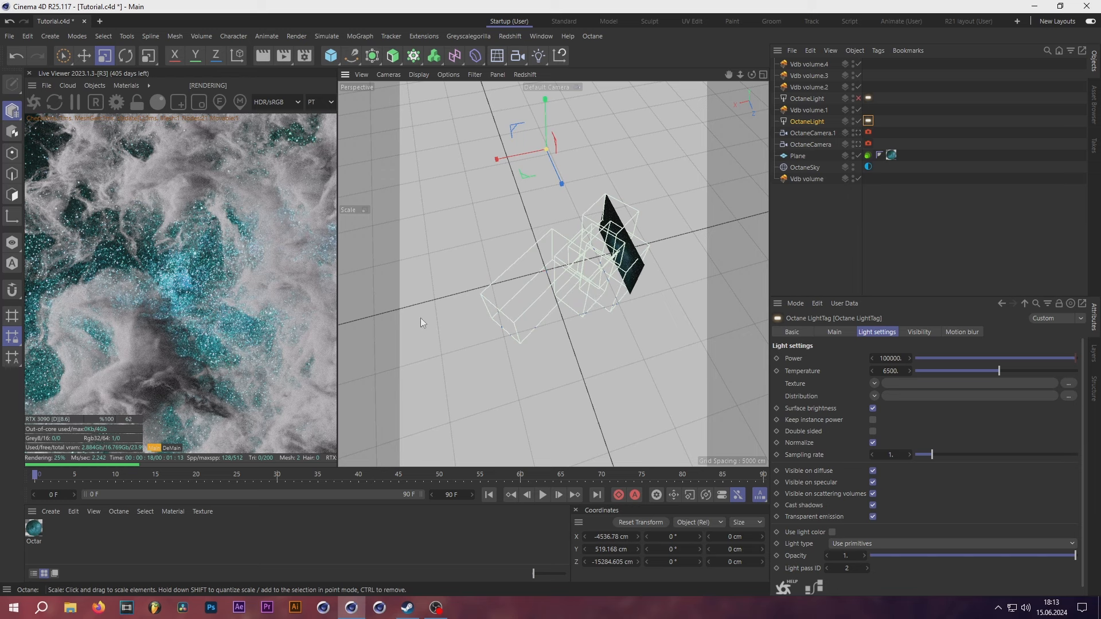
scroll(384, 343, "down", 3)
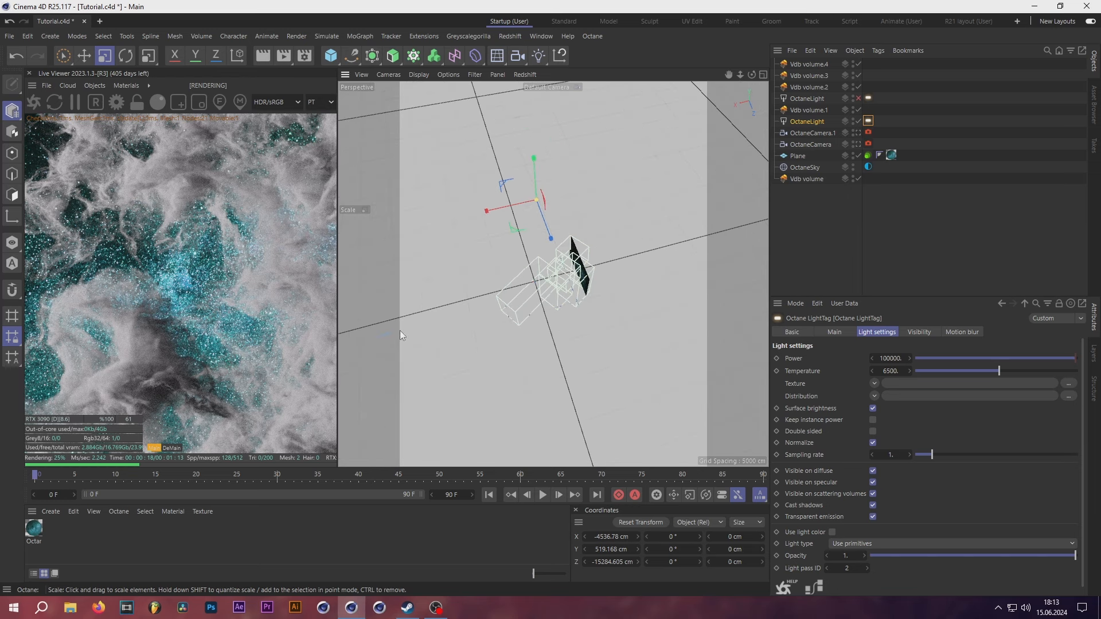
- Check the light pass ID of the enabled OctaneLight against the light pass mask in the Plane's Octane object tag
left_click(868, 133)
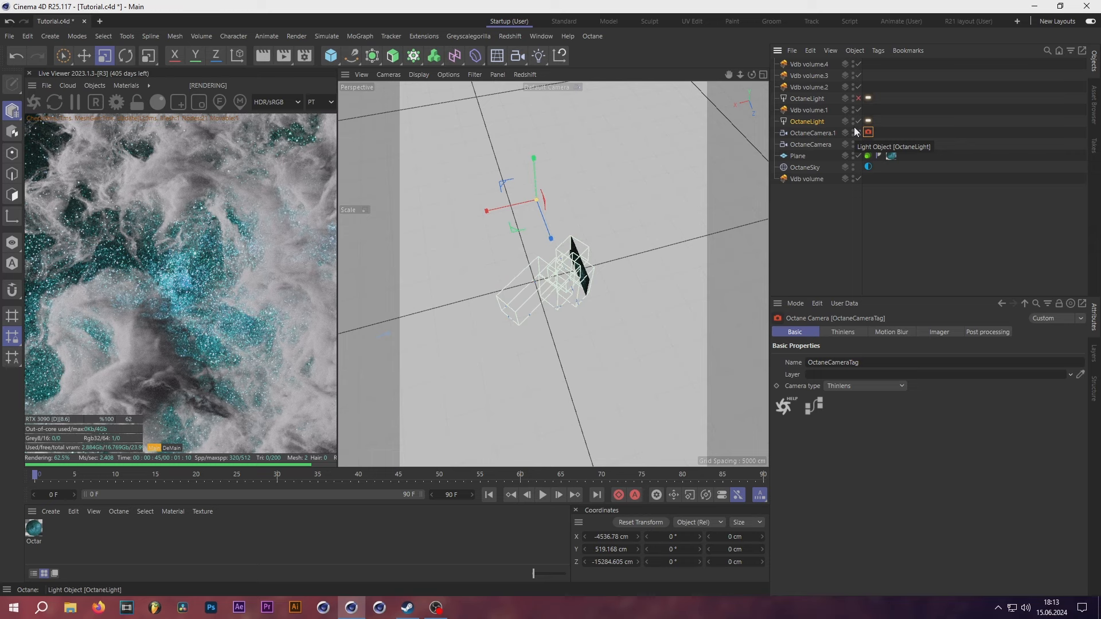
left_click_drag(868, 132, 868, 144, "ctrl")
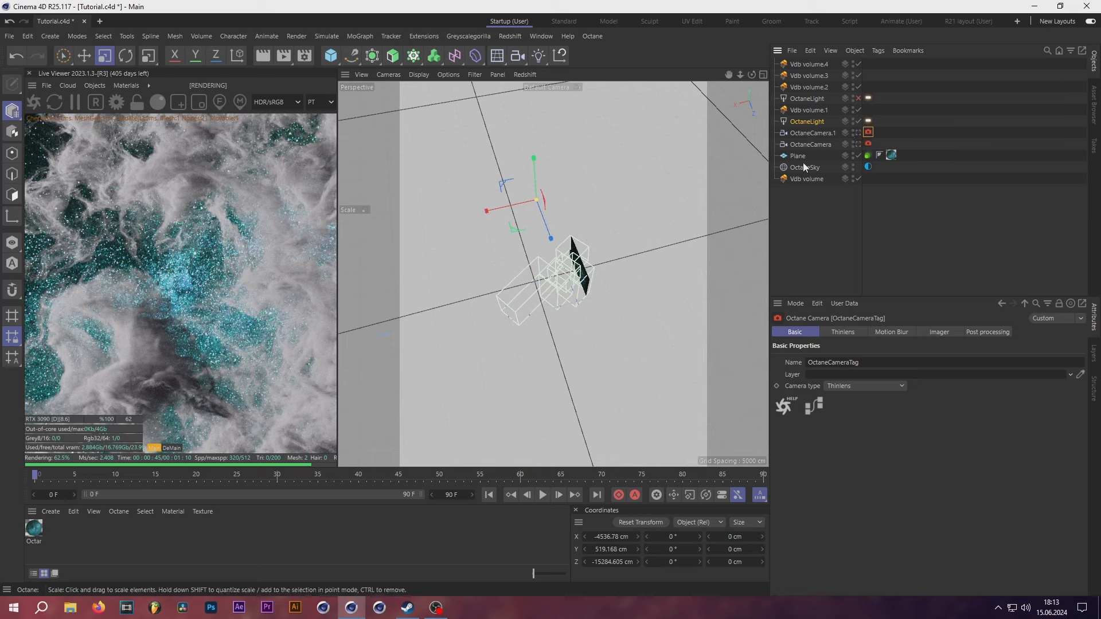
left_click(868, 121)
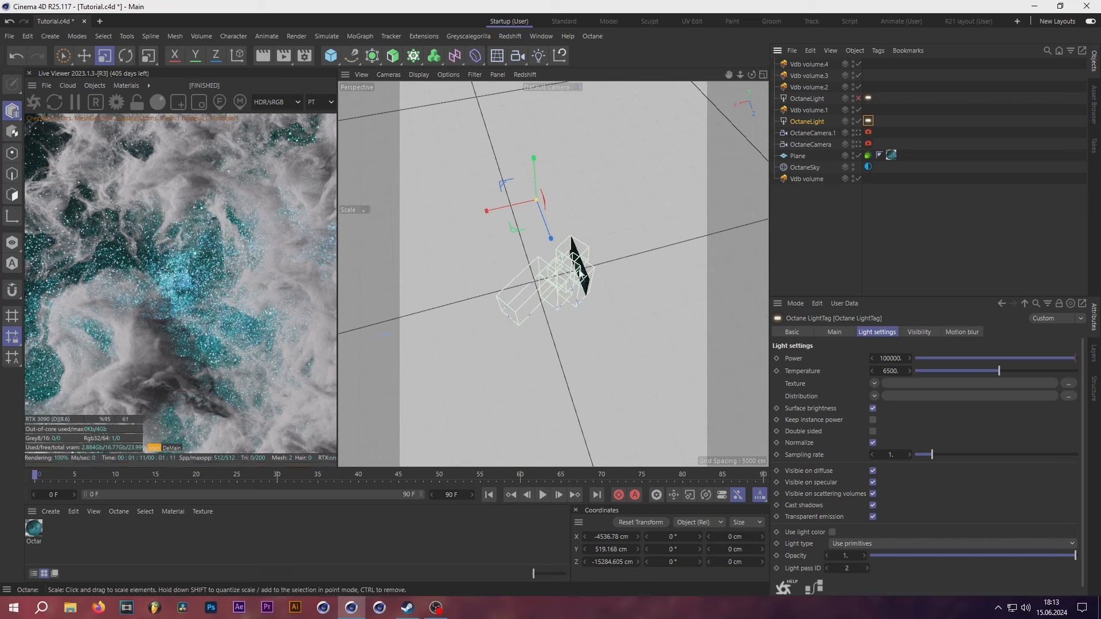
left_click(868, 156)
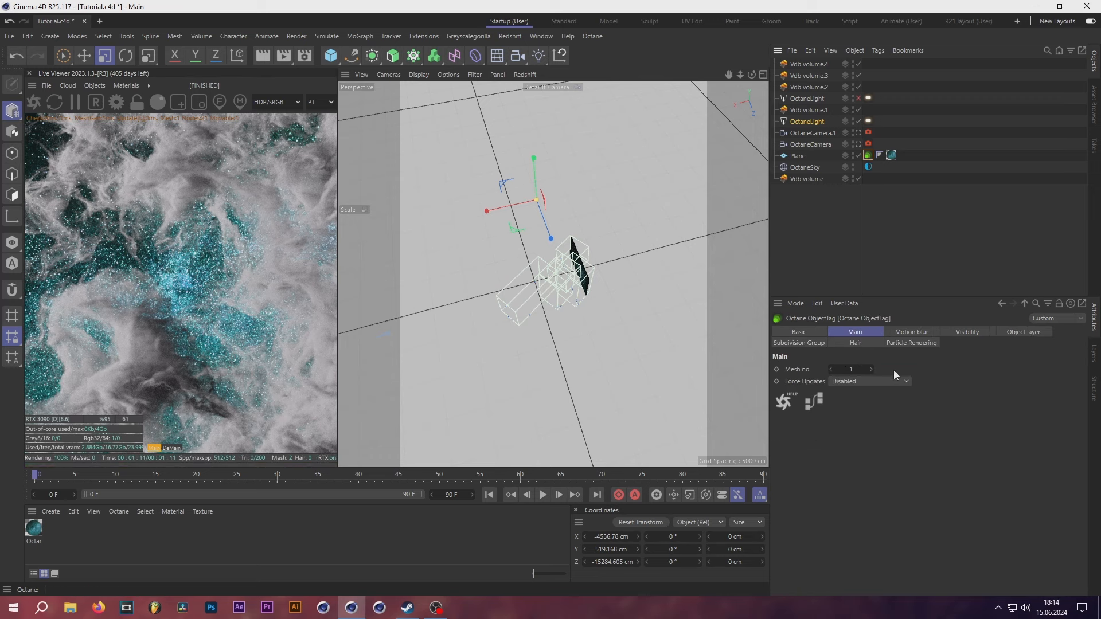
left_click(1004, 333)
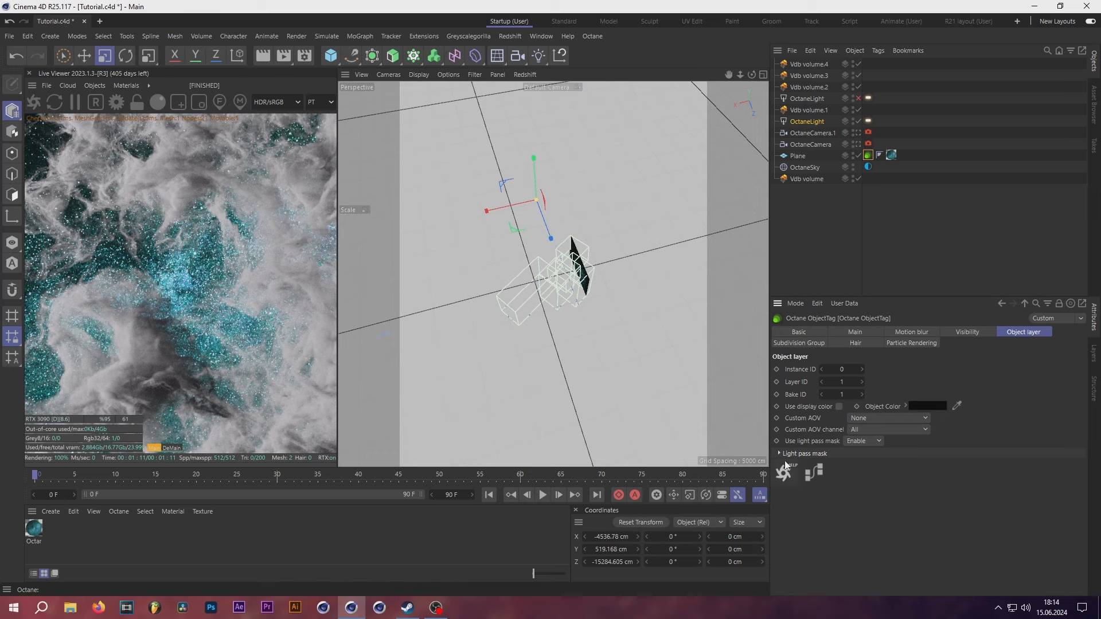
left_click(787, 454)
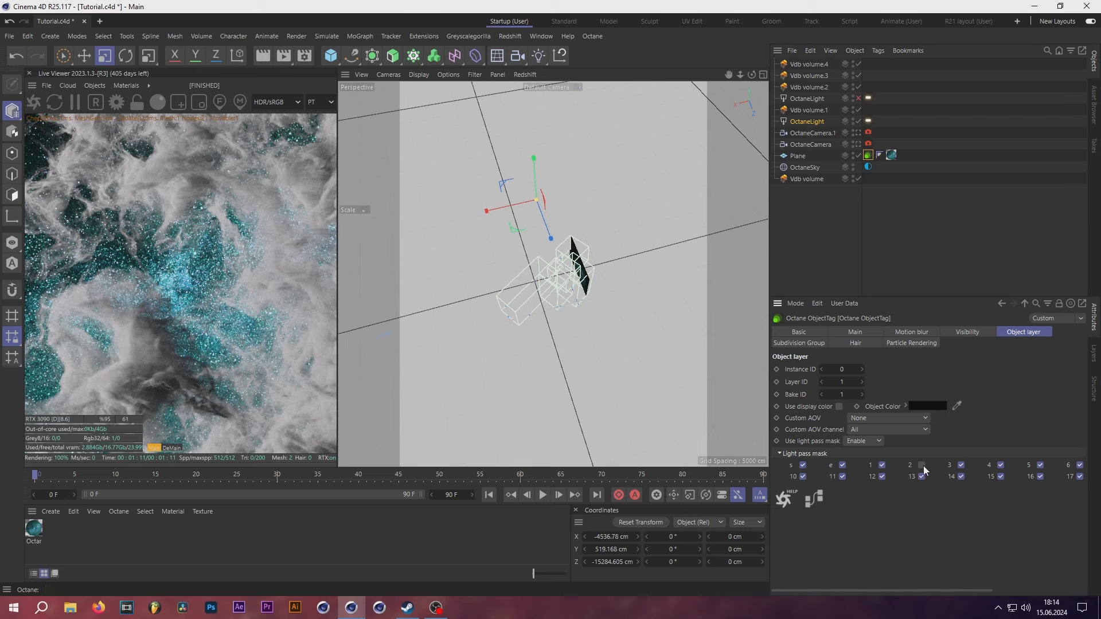
left_click(869, 121)
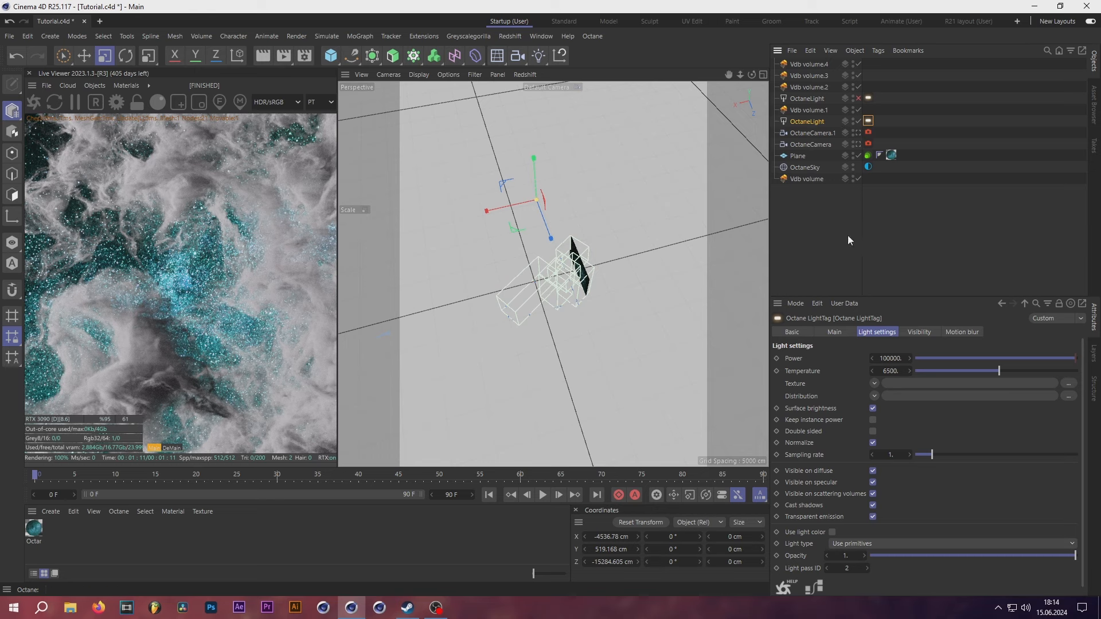
- Select all five Vdb volumes and set the volume step length of their volume medium to 0.41
left_click(803, 179)
left_click(801, 110, "ctrl")
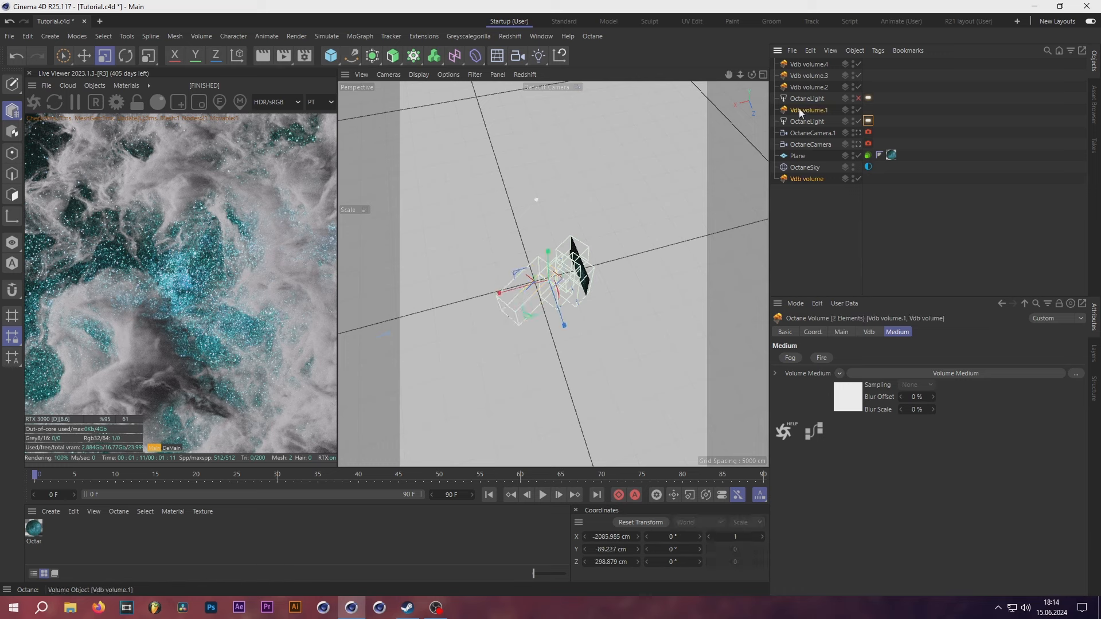
left_click(795, 87, "ctrl")
left_click(793, 75, "ctrl")
left_click(796, 66, "ctrl")
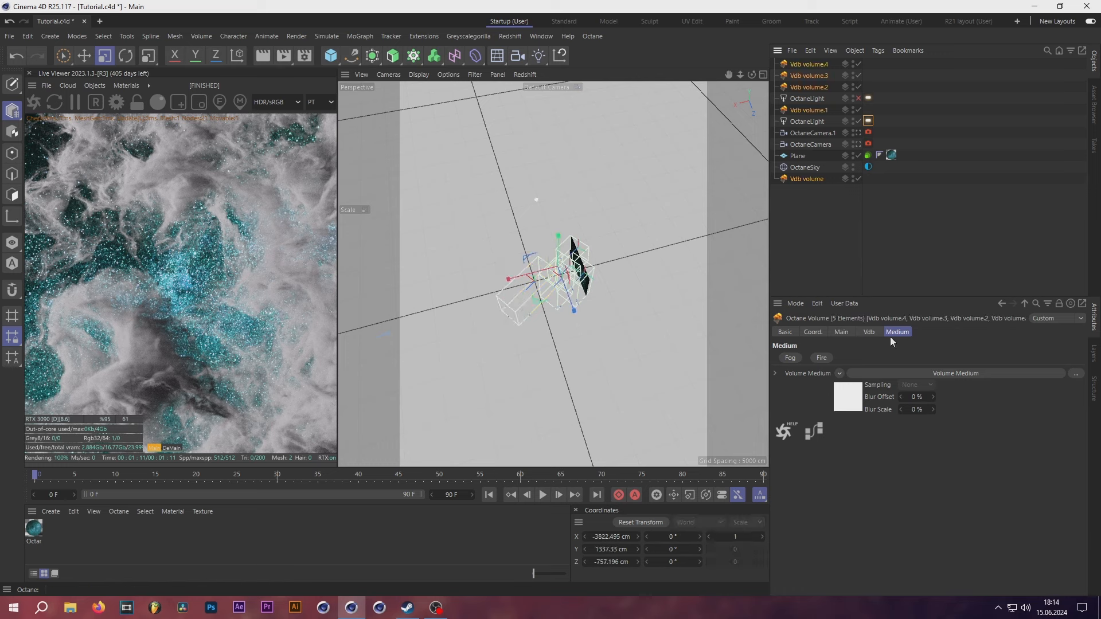
left_click(871, 332)
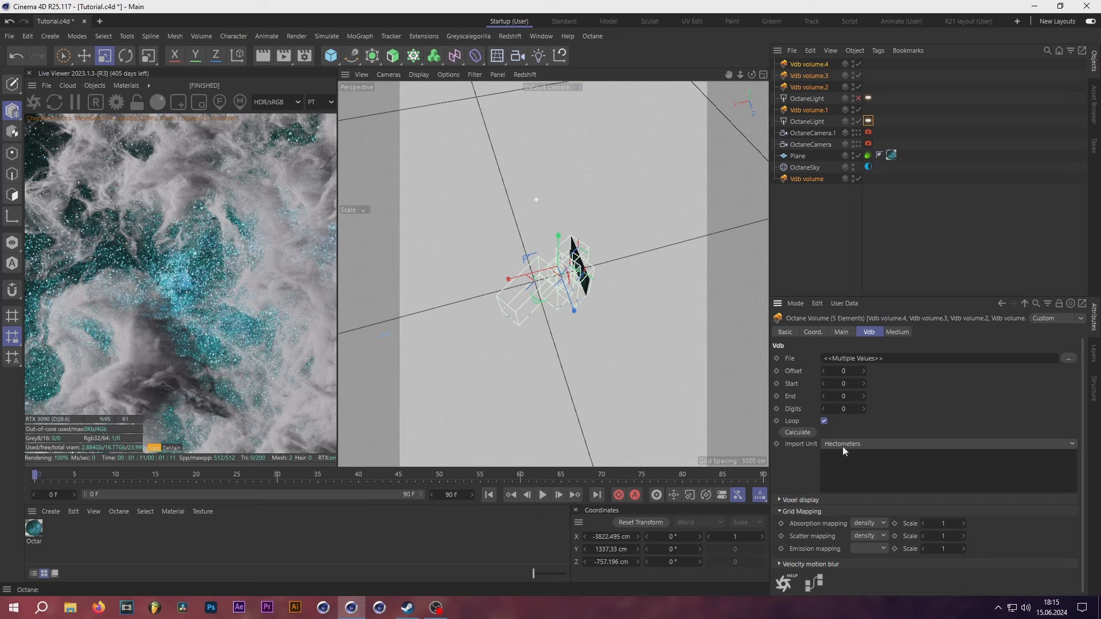
left_click(12, 110)
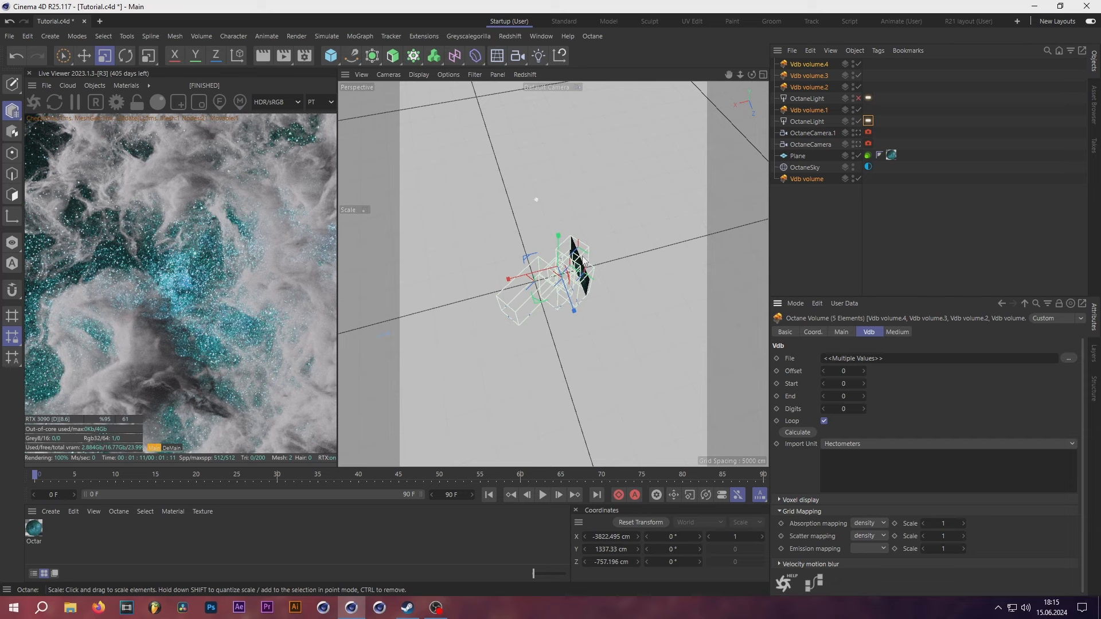
left_click(896, 333)
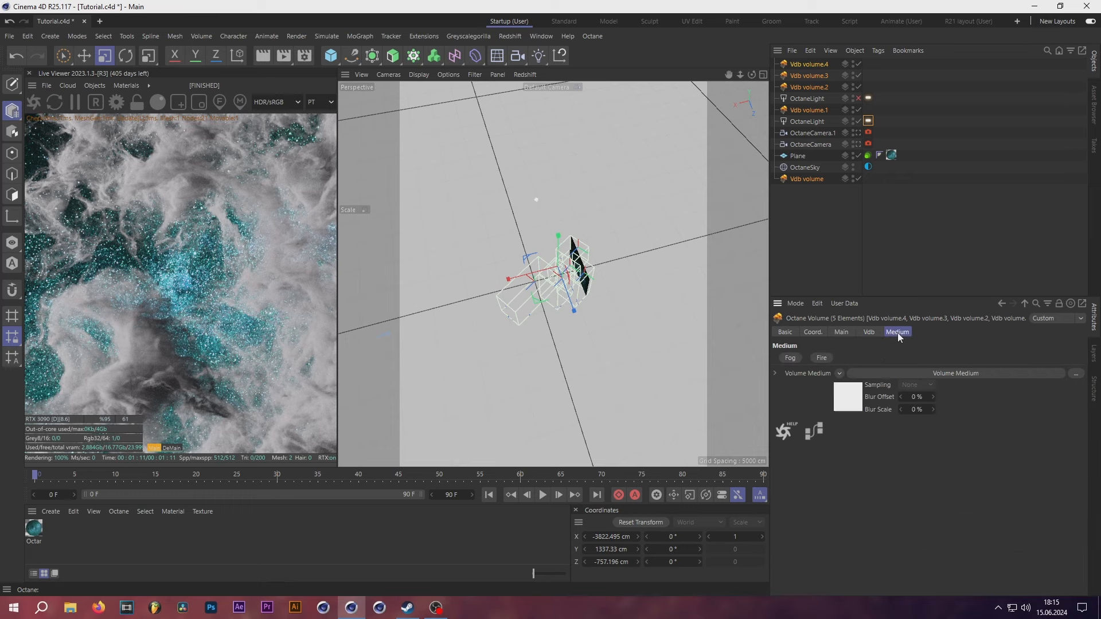
left_click(853, 404)
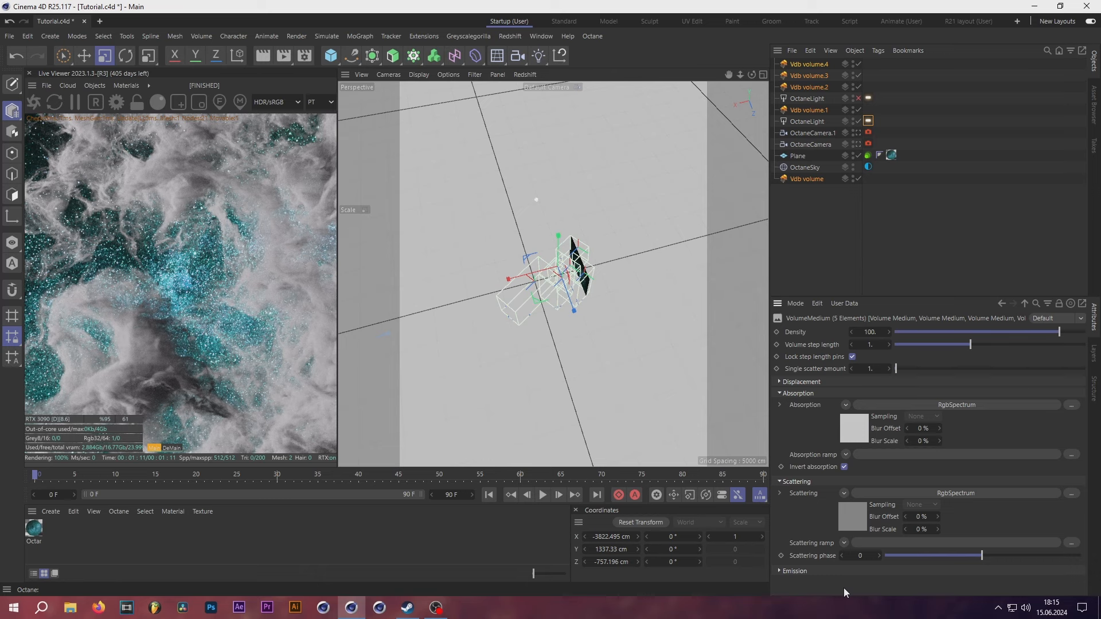
left_click(873, 345)
type("0.41")
key("Return")
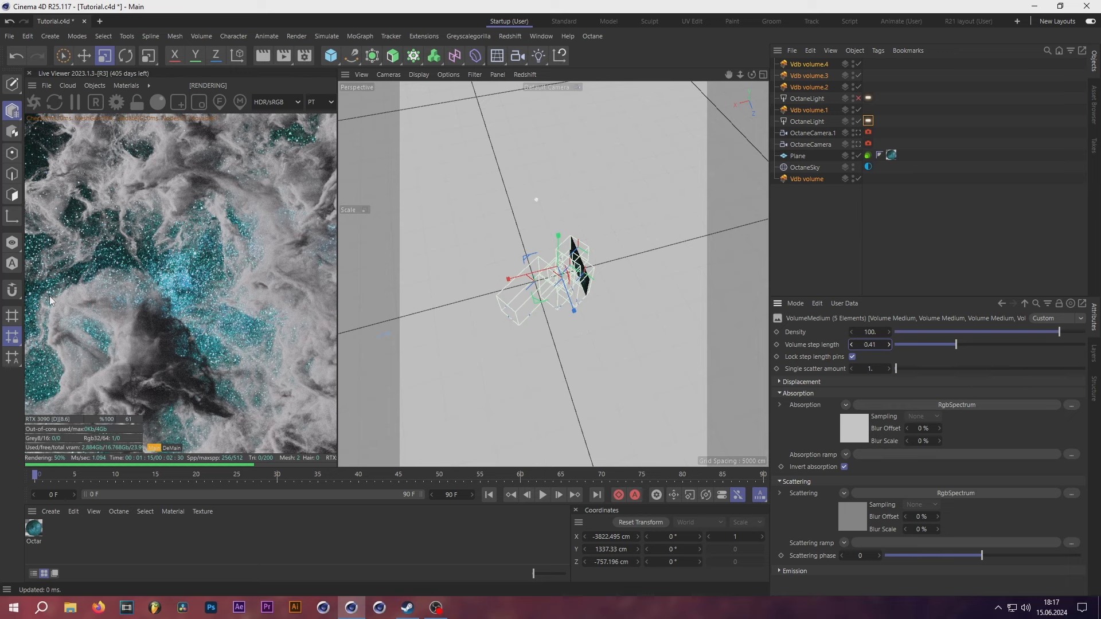
- Set the volumes' absorption colour to orange with hue about 0.077, saturation about 0.624 and value 1
left_click(852, 427)
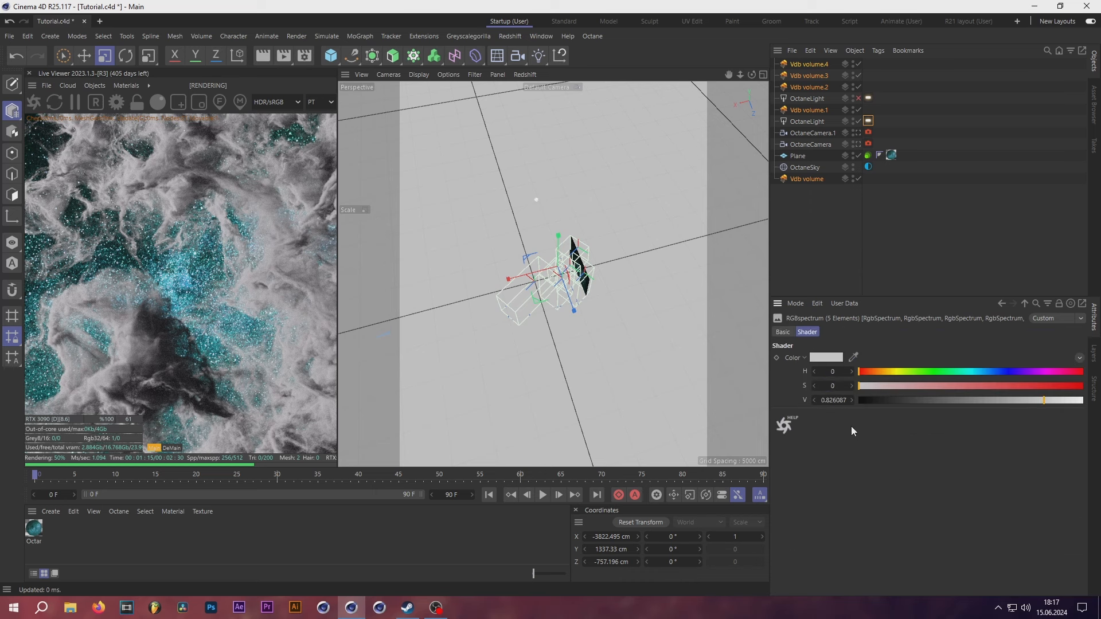
left_click(876, 371)
left_click_drag(875, 386, 999, 386)
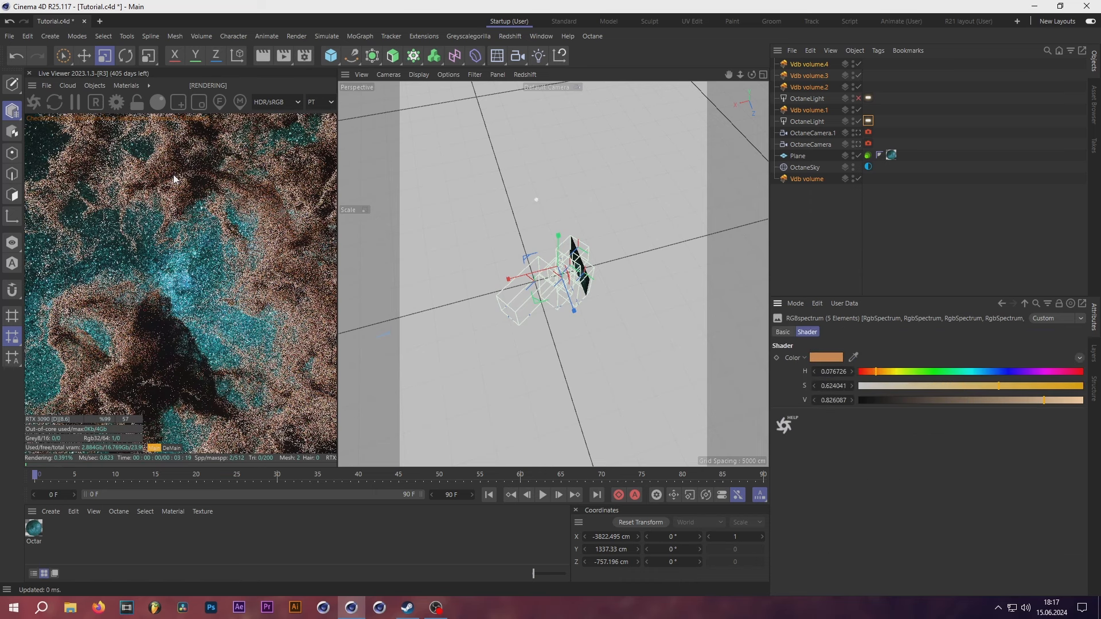
left_click(1081, 400)
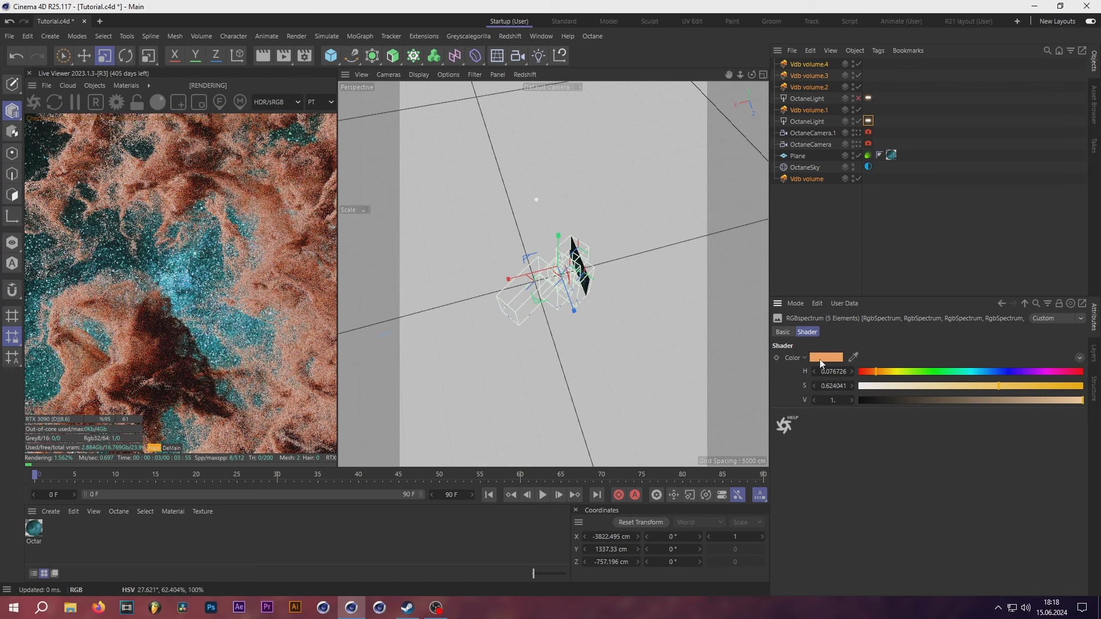
mouse_move(822, 363)
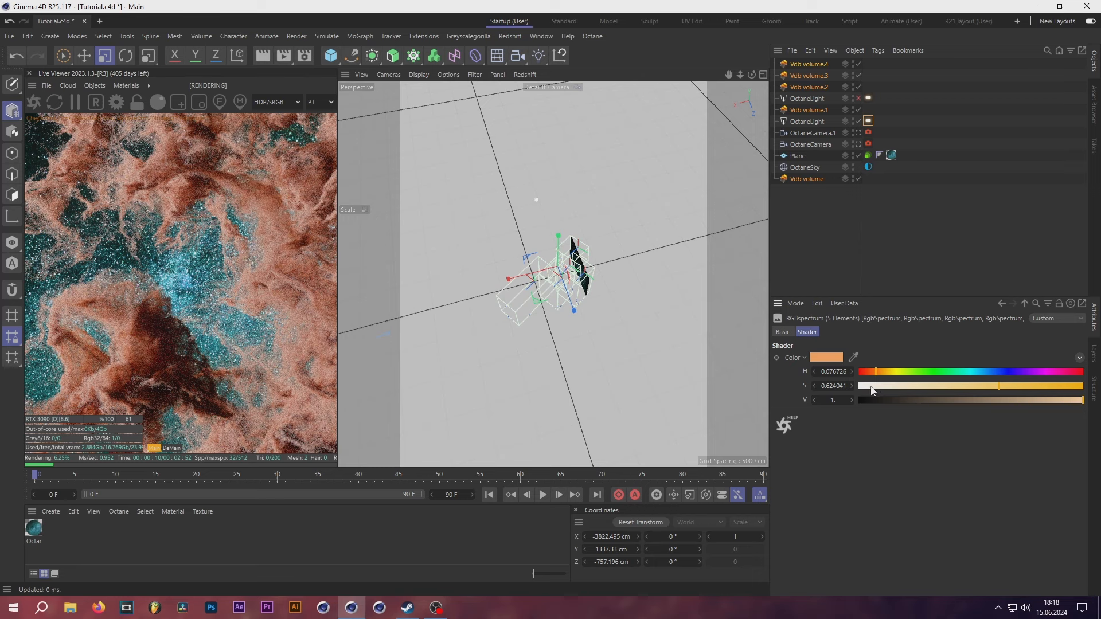
- Raise the value of the volumes' scattering colour to 1 for pure white
left_click(1003, 305)
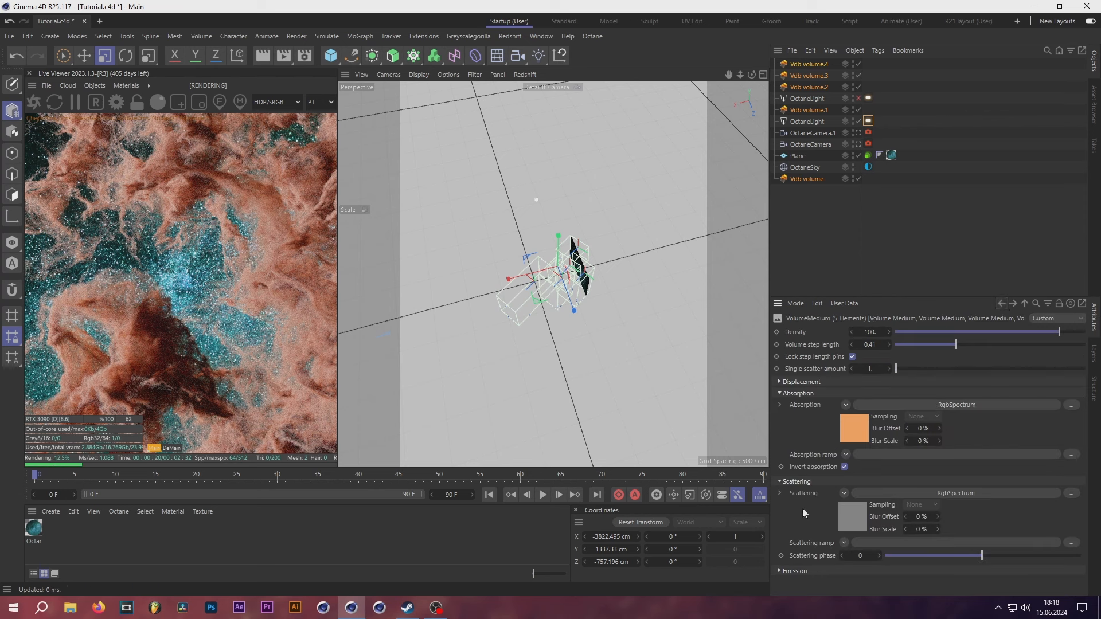
left_click(855, 516)
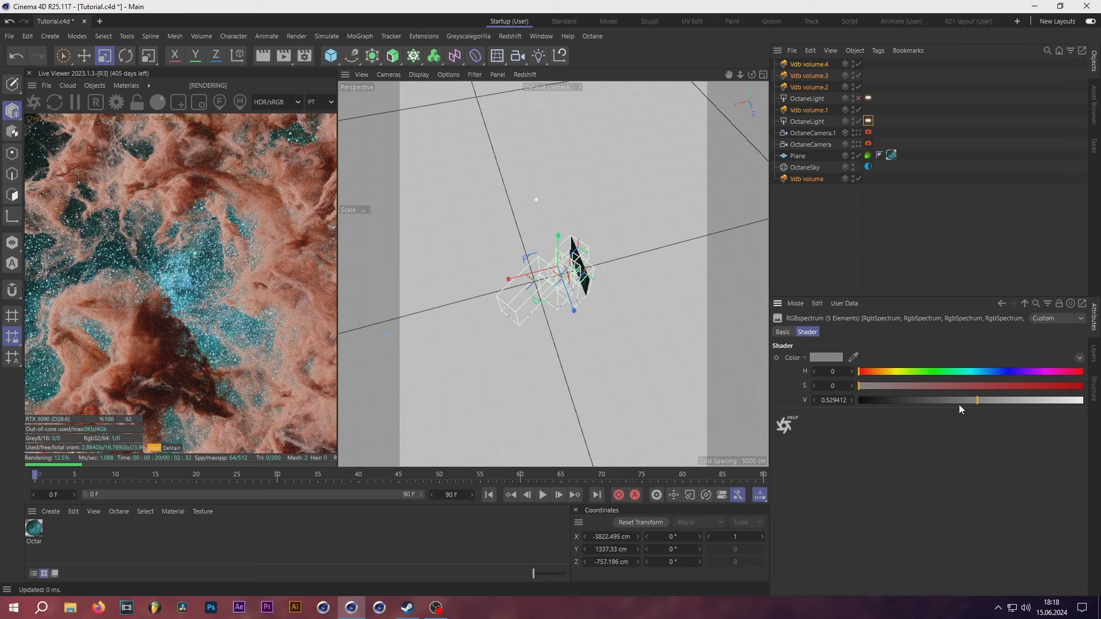
left_click_drag(951, 400, 1083, 400)
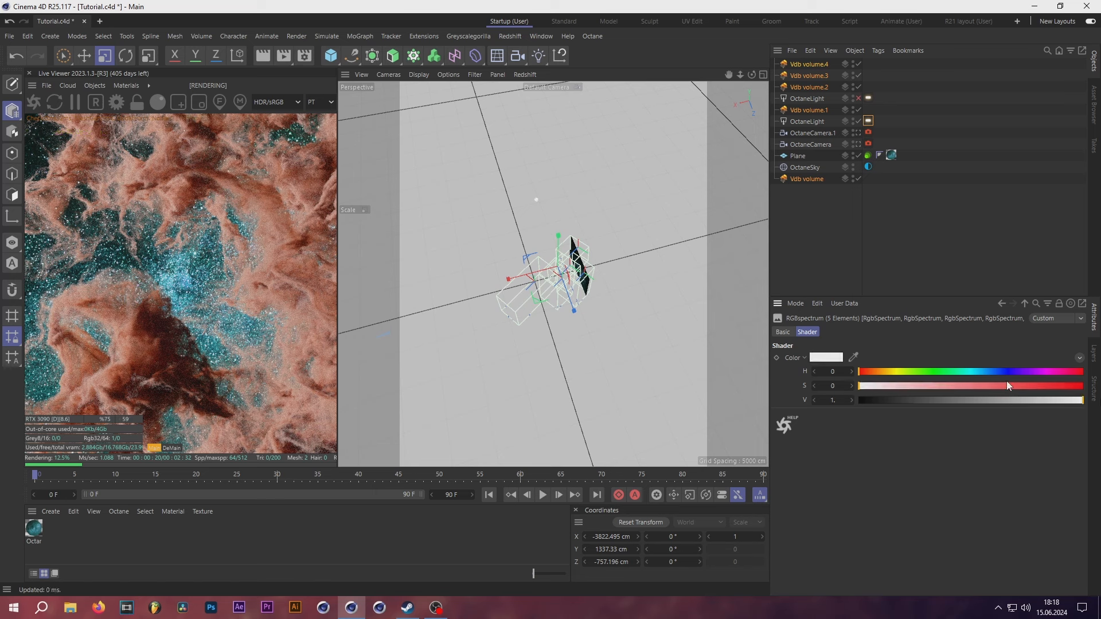
- Set the volumes' scattering colour to cyan with hue about 0.52 and saturation about 0.87, and preview it in two small render regions
left_click_drag(1006, 372, 976, 371)
left_click_drag(866, 386, 1055, 390)
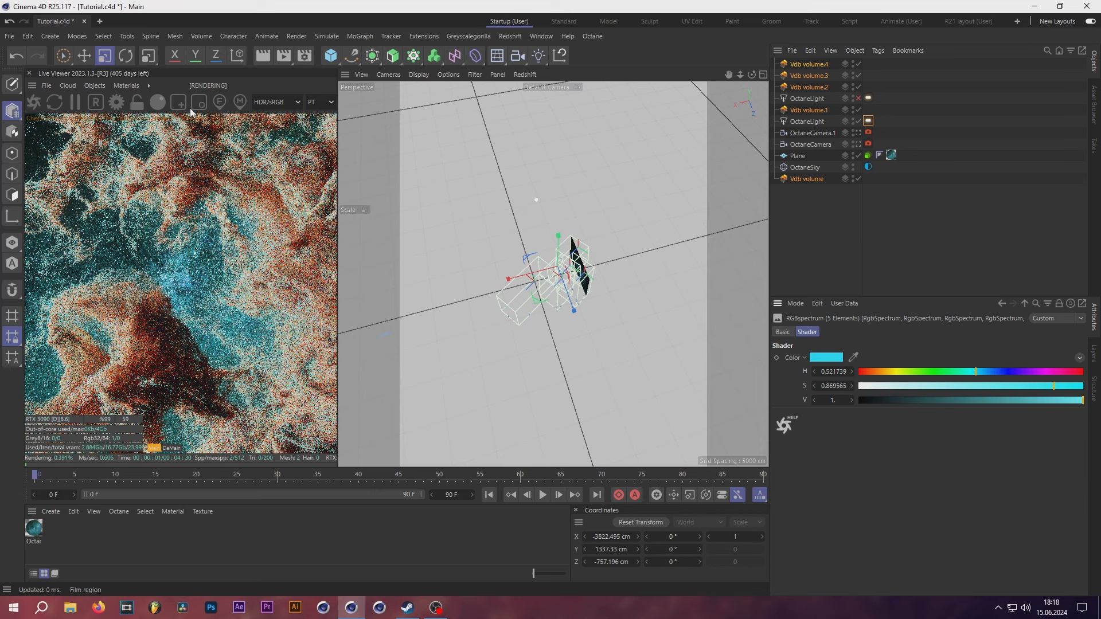
left_click(178, 102)
left_click_drag(114, 174, 165, 256)
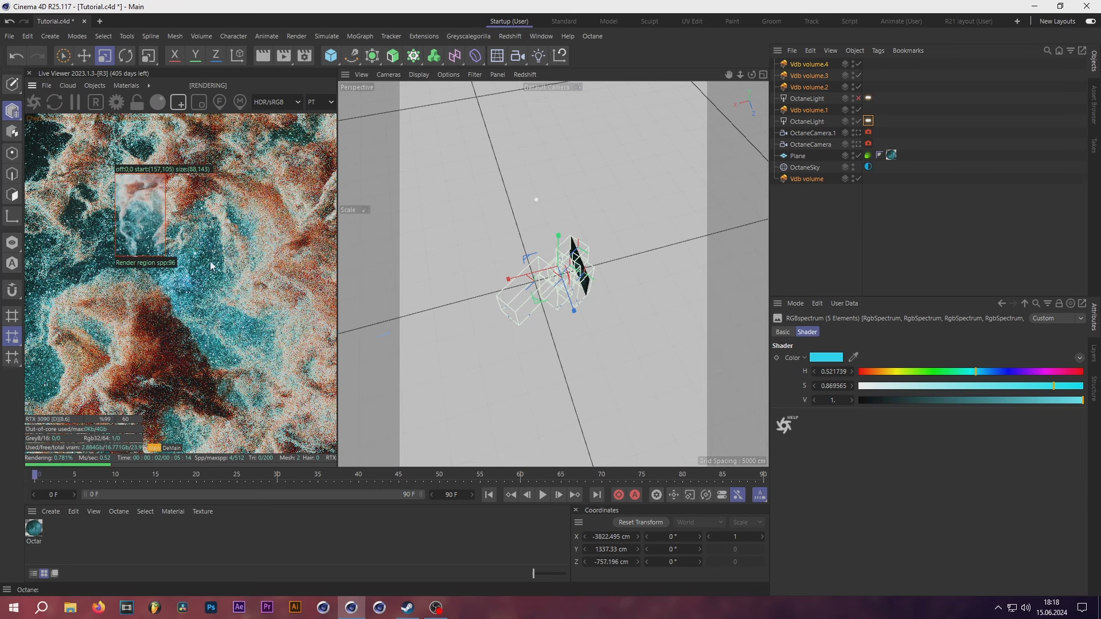
left_click_drag(210, 261, 297, 325)
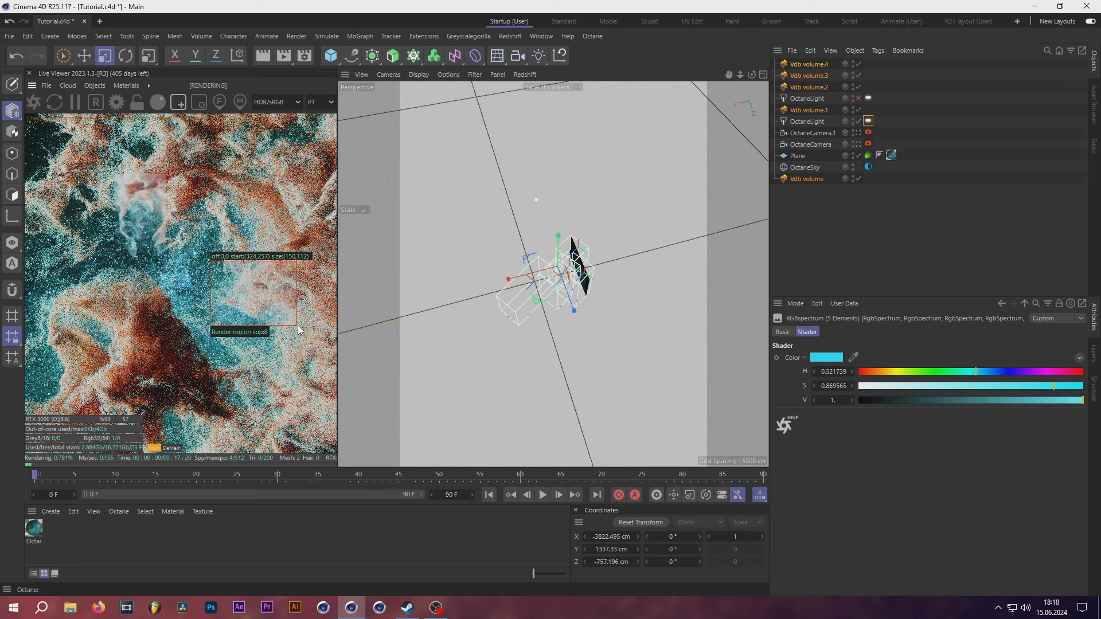
left_click(177, 106)
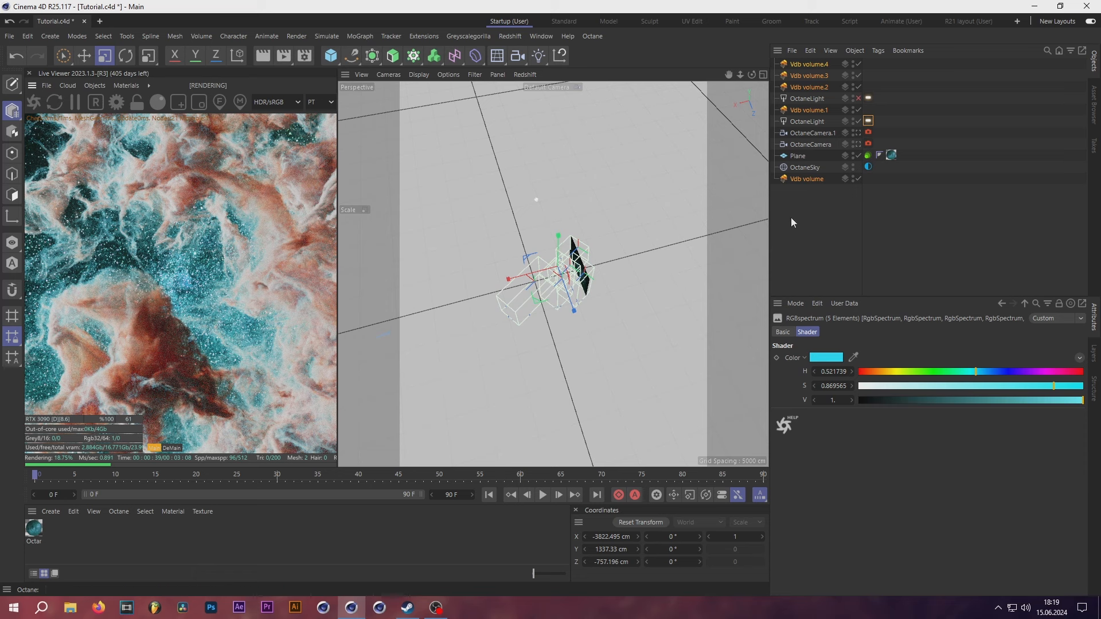
- Add an OSL displacement to the volume medium shared by the five selected Vdb volumes
left_click(807, 179)
left_click(850, 400)
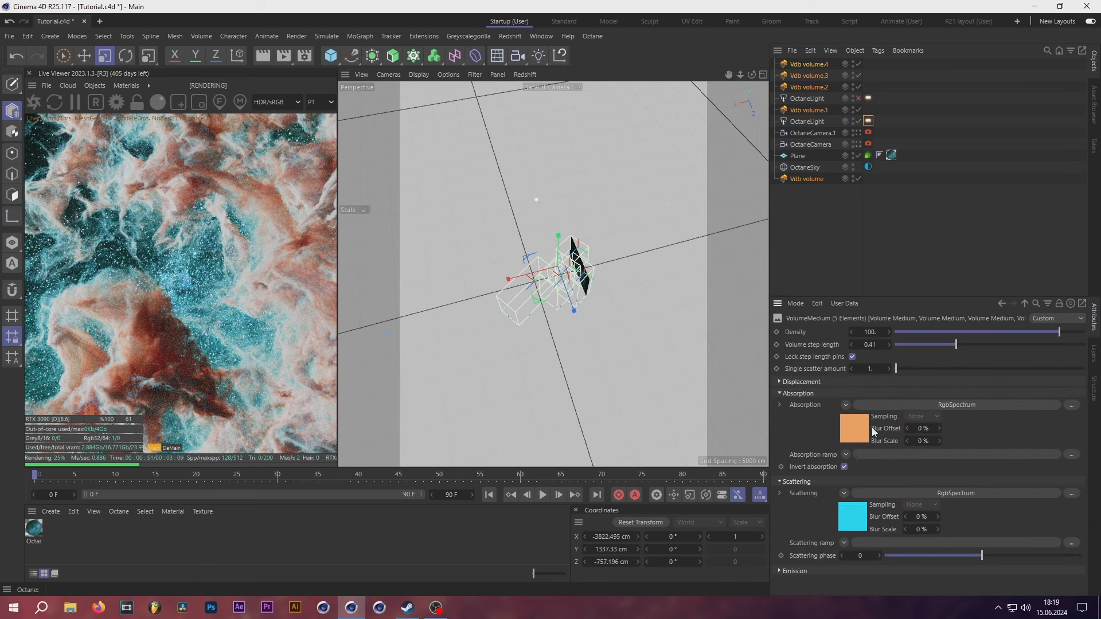
left_click(780, 382)
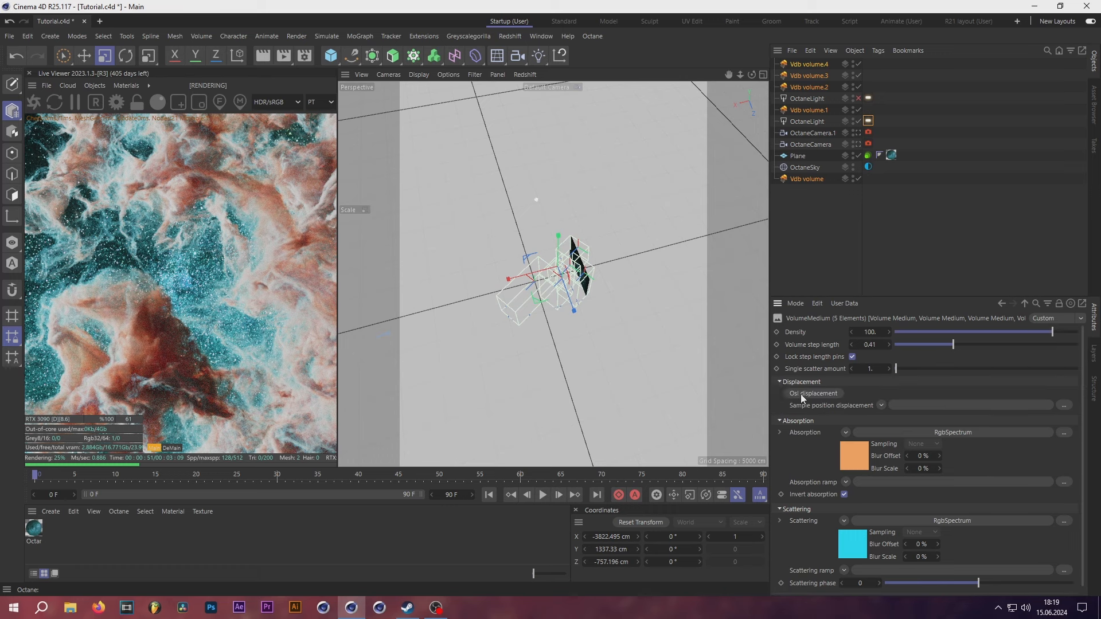
left_click(818, 396)
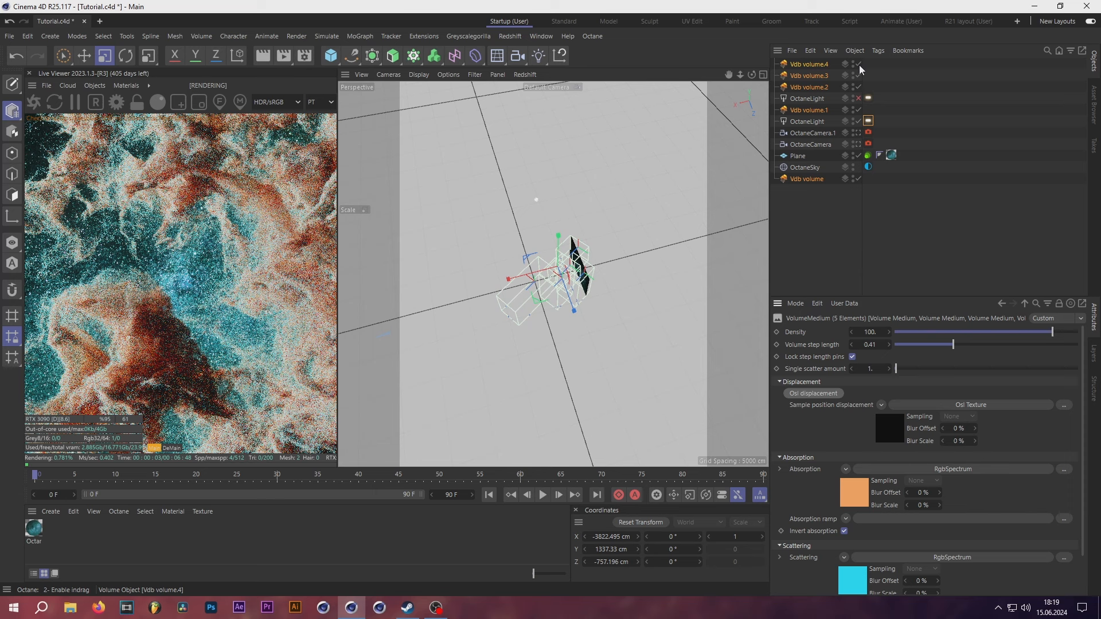
- Disable Vdb volume.1 through Vdb volume.4 and limit the live render to a region around the curved wisp's tip
left_click_drag(859, 65, 858, 110)
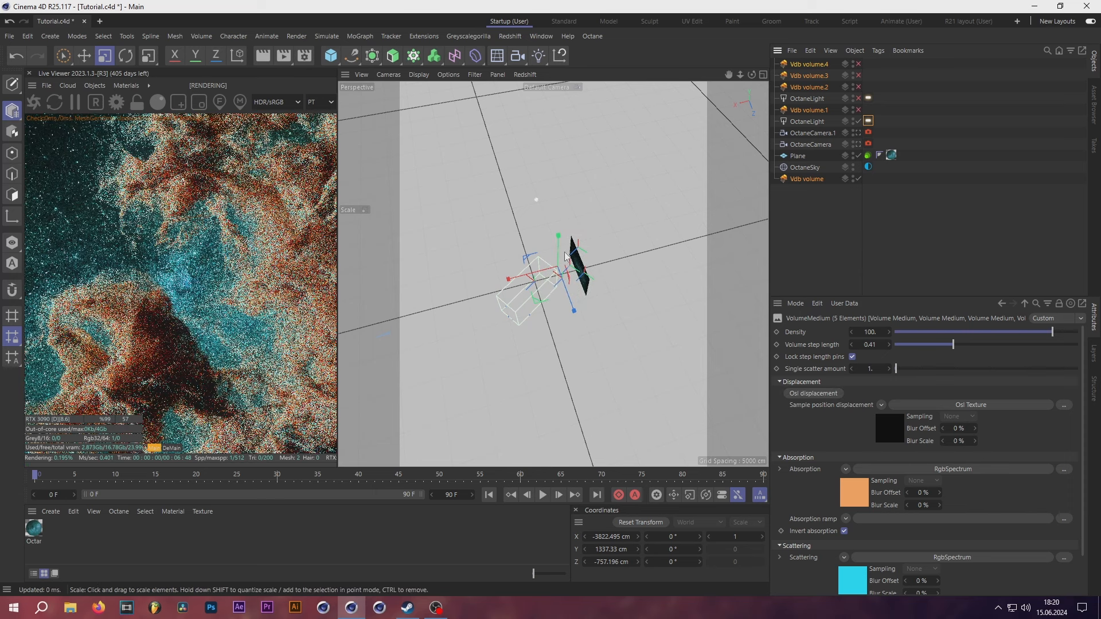
left_click(178, 102)
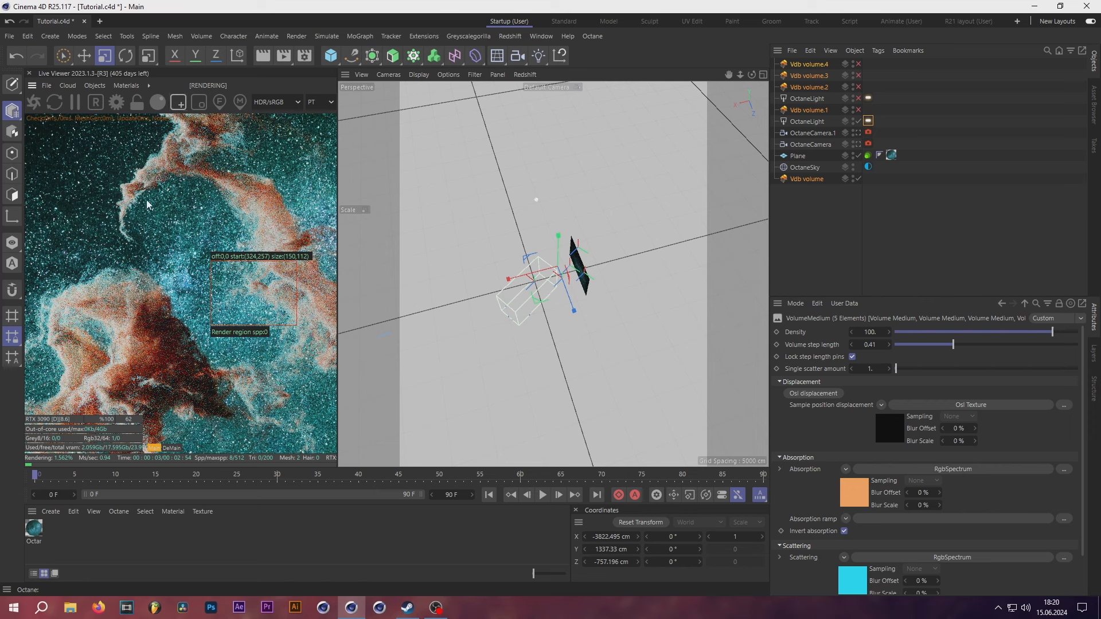
left_click_drag(105, 159, 151, 228)
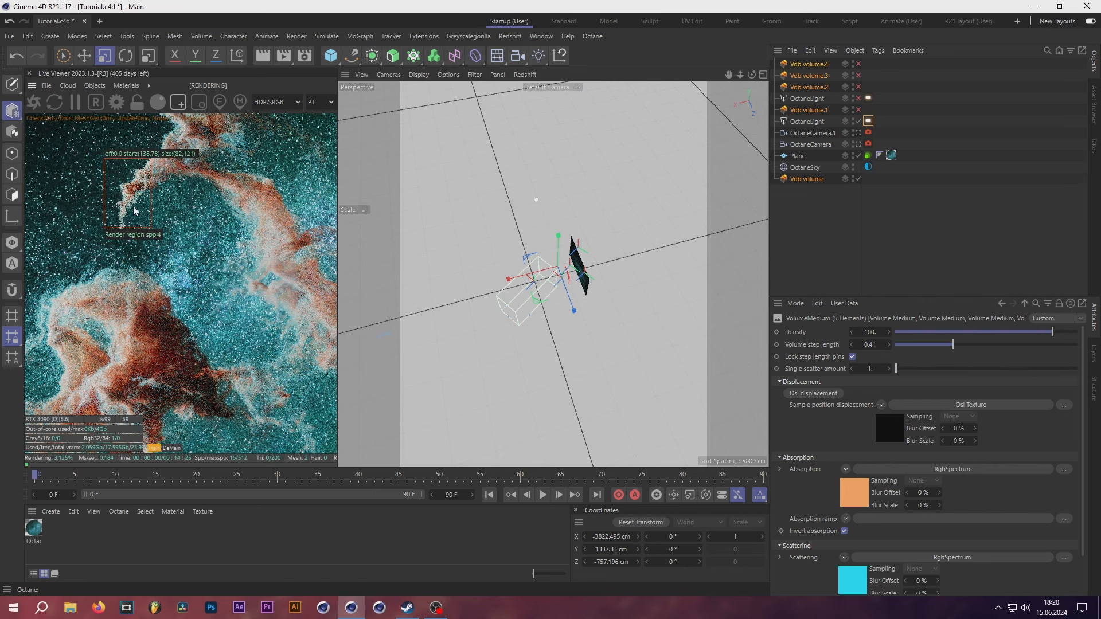
- In the displacement's OSL texture, set amount to about 4.65, freq to about 2.76 and displacement to about 0.23
left_click(890, 429)
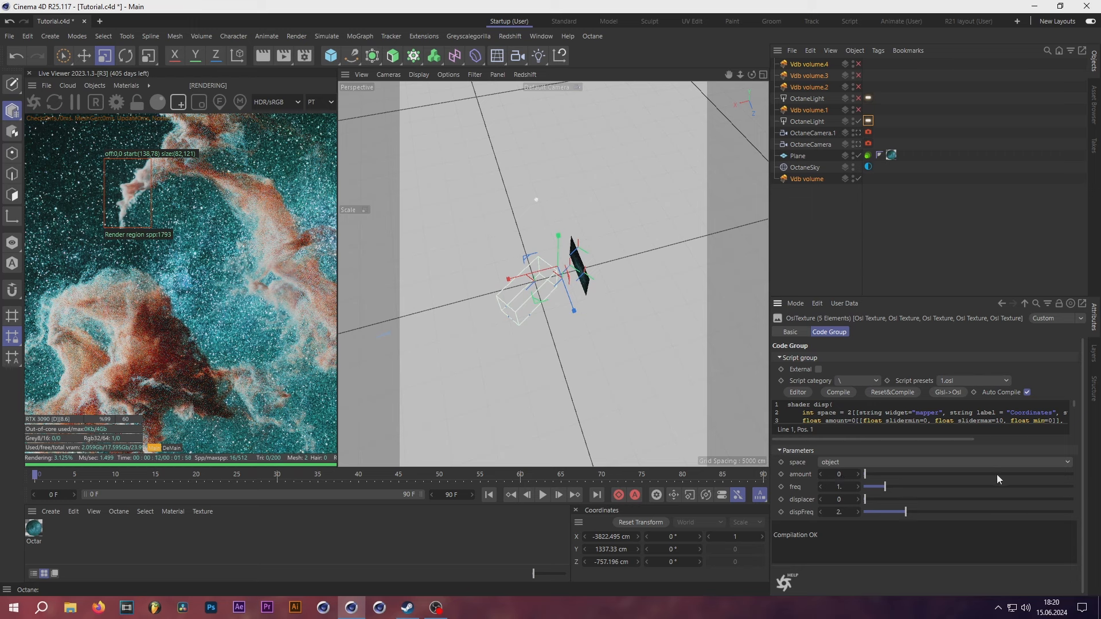
left_click(961, 473)
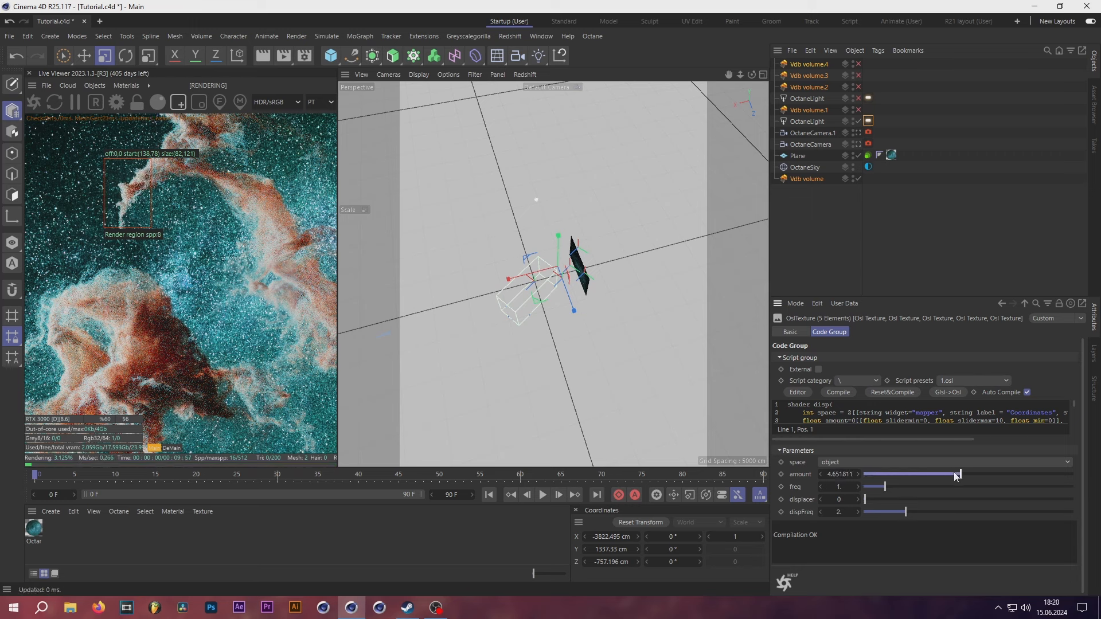
left_click(921, 487)
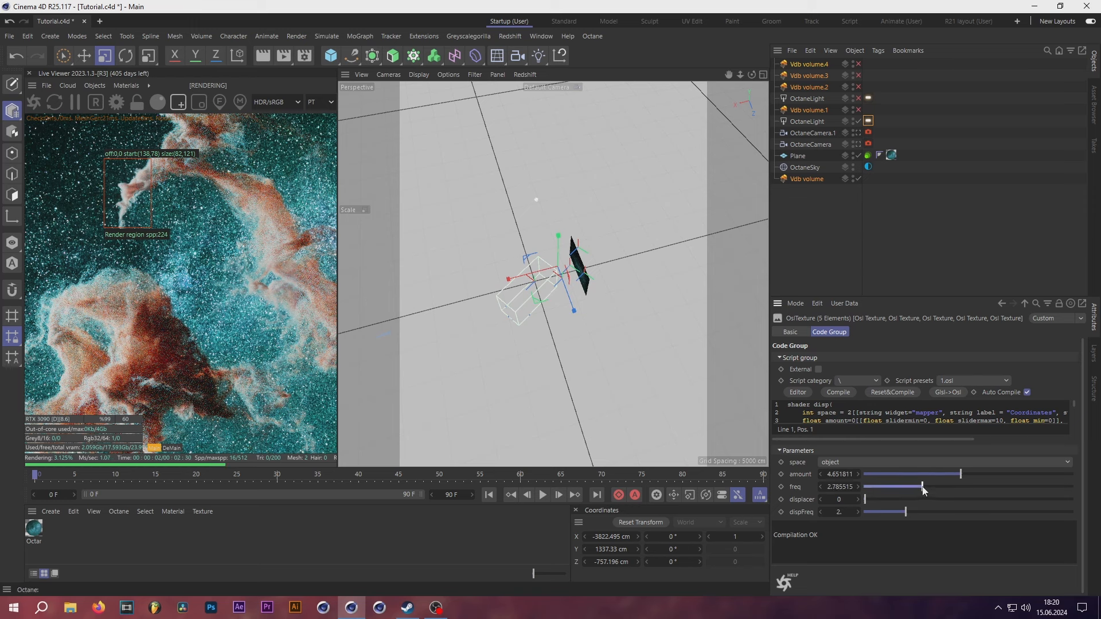
left_click(881, 498)
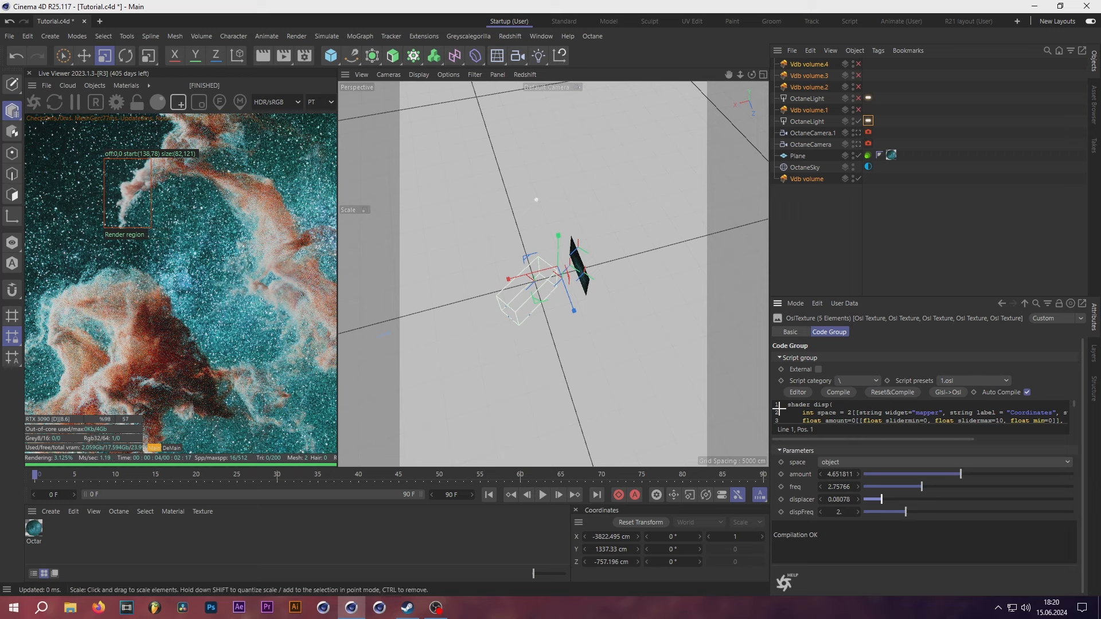
left_click(912, 499)
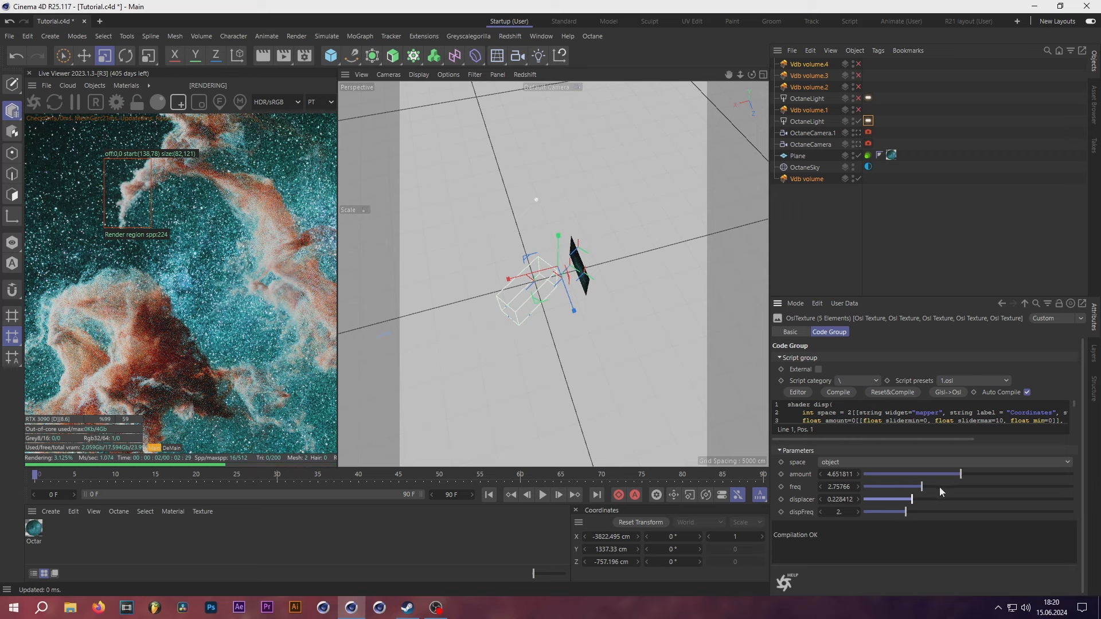
- Raise the OSL displacement amount to about 8.77 and preview it in render regions over the upper wisp and the pillar's top
left_click_drag(963, 479, 999, 479)
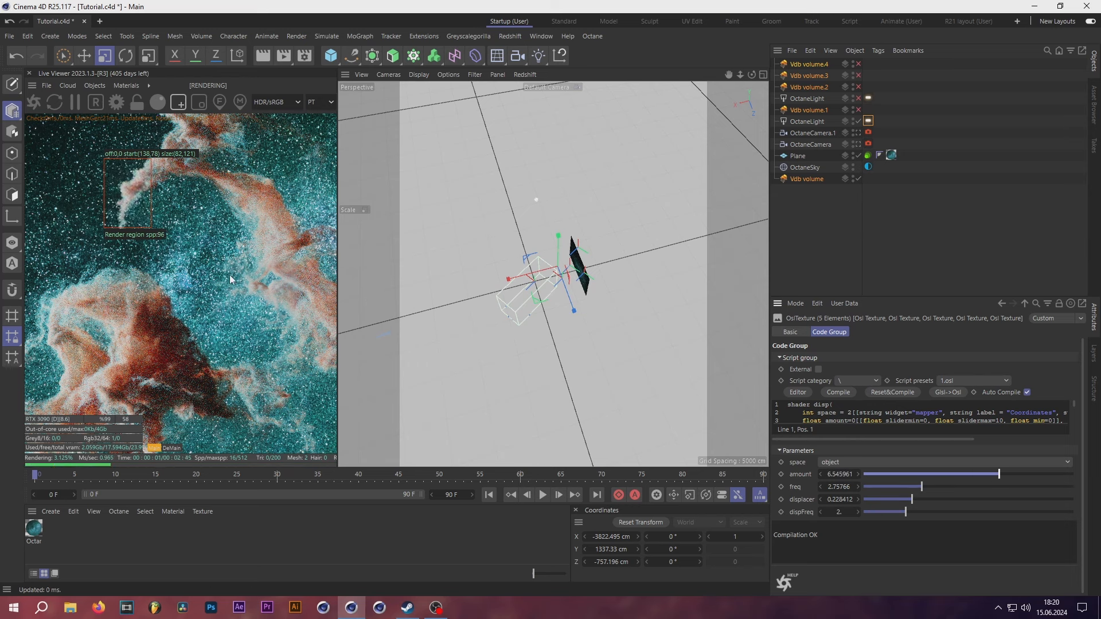
left_click(1045, 474)
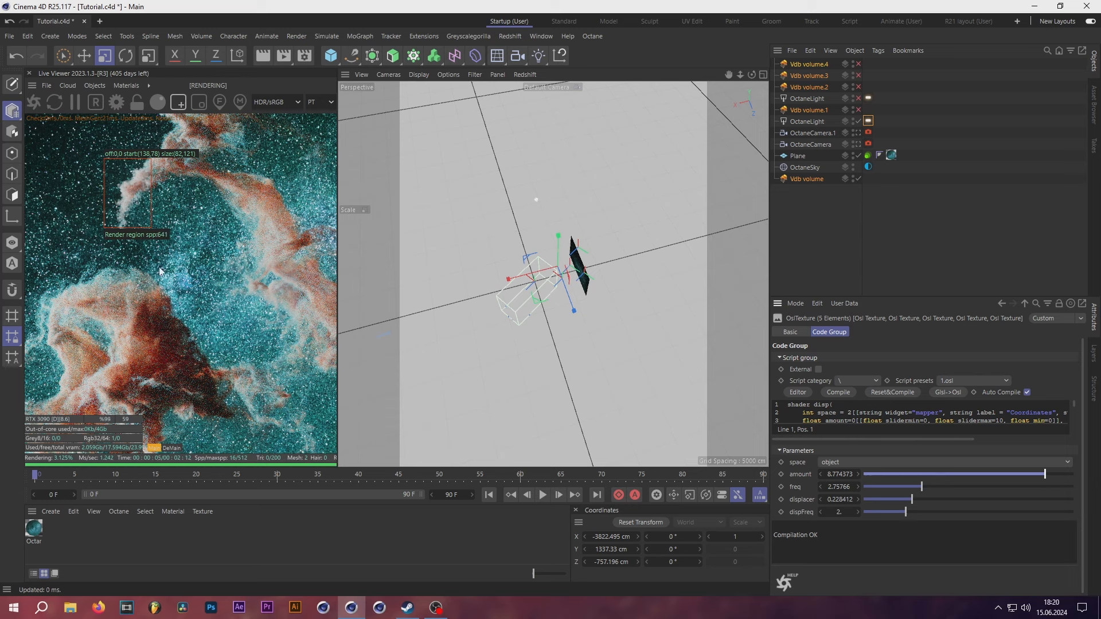
left_click_drag(215, 177, 280, 240)
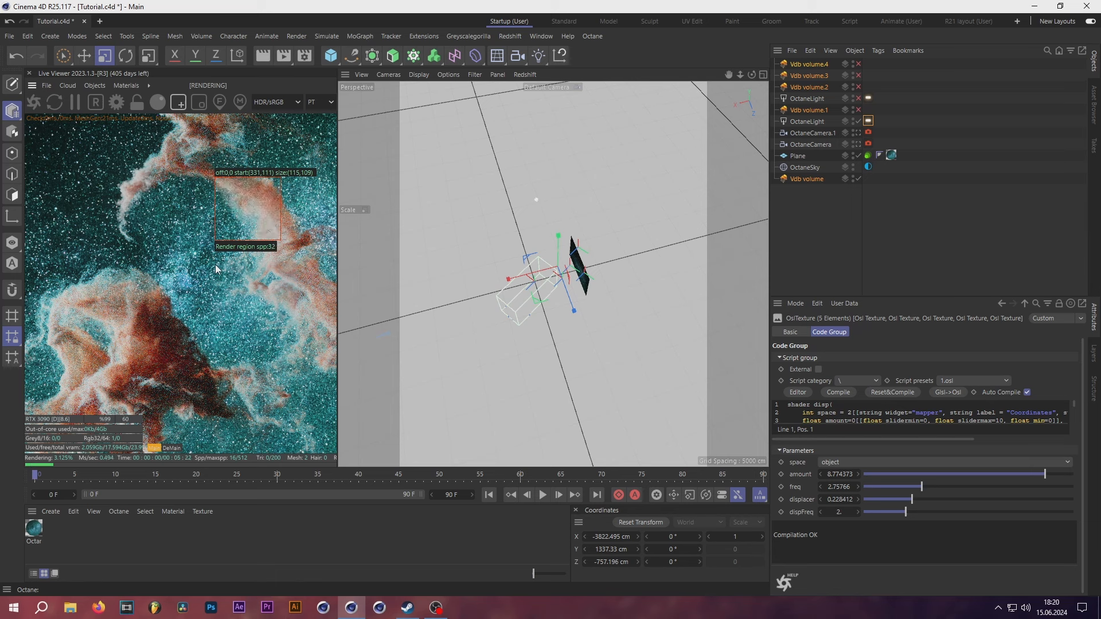
left_click_drag(98, 265, 179, 319)
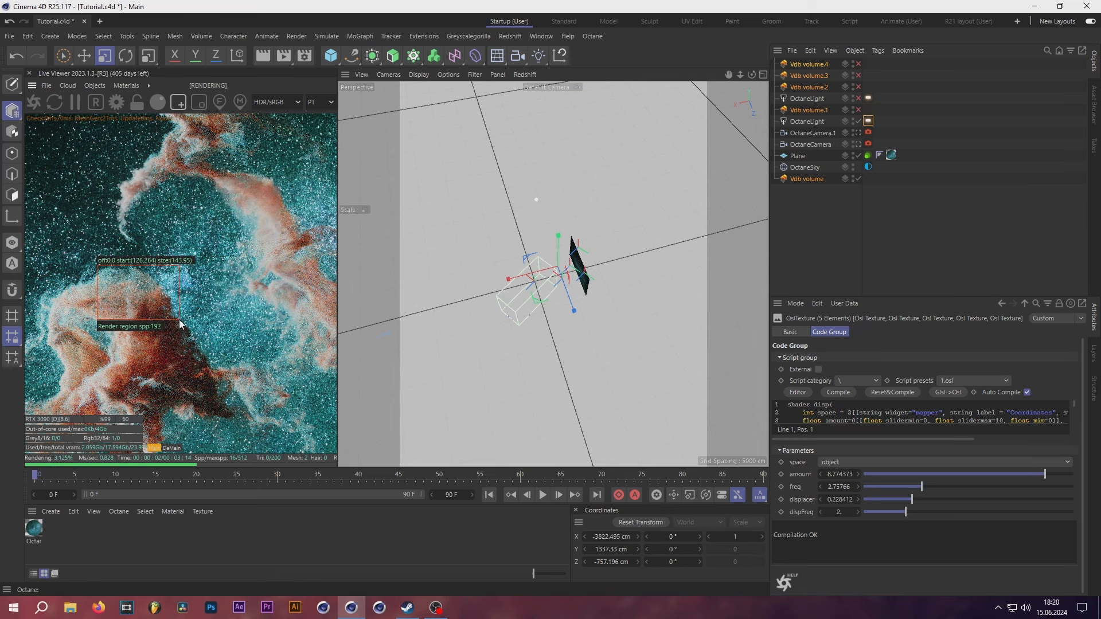